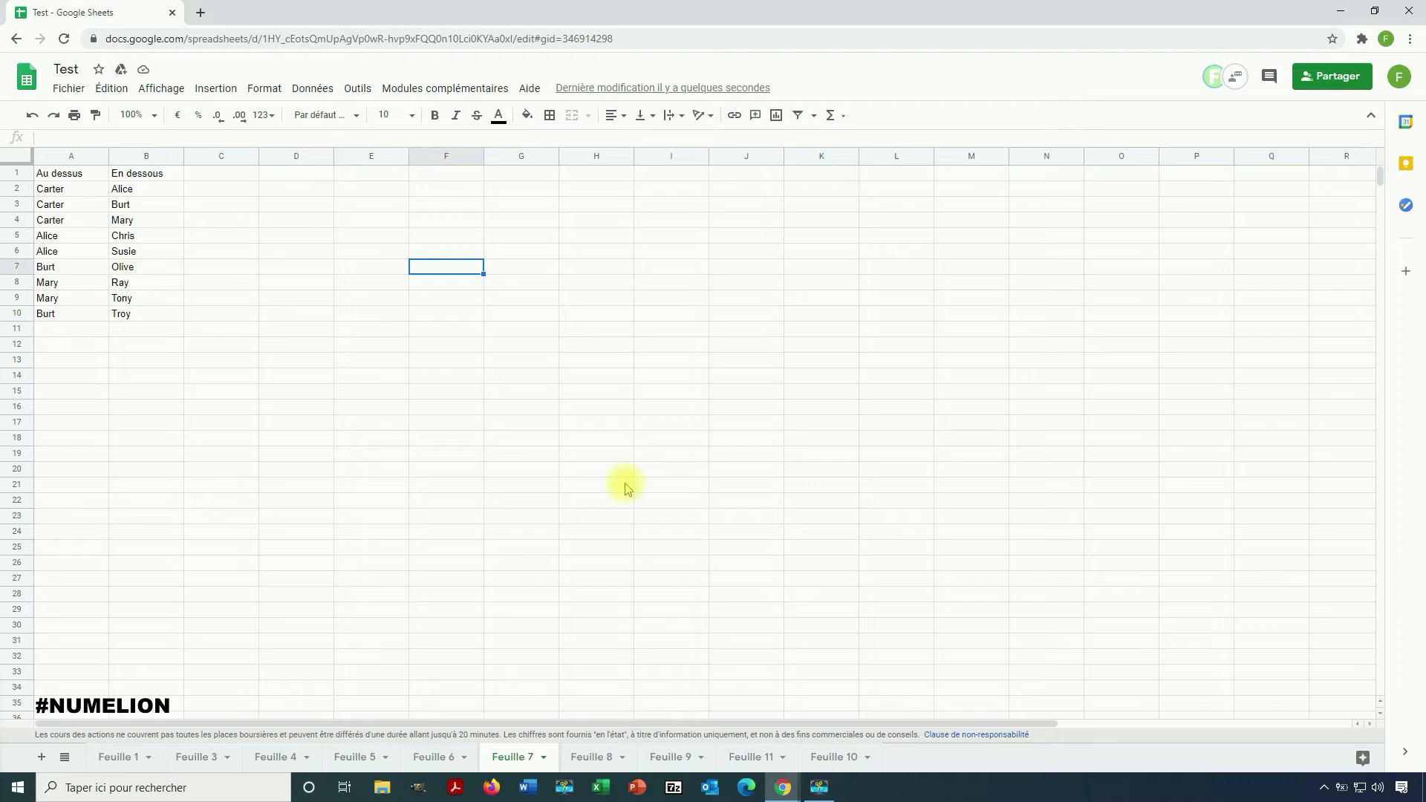
click(135, 411)
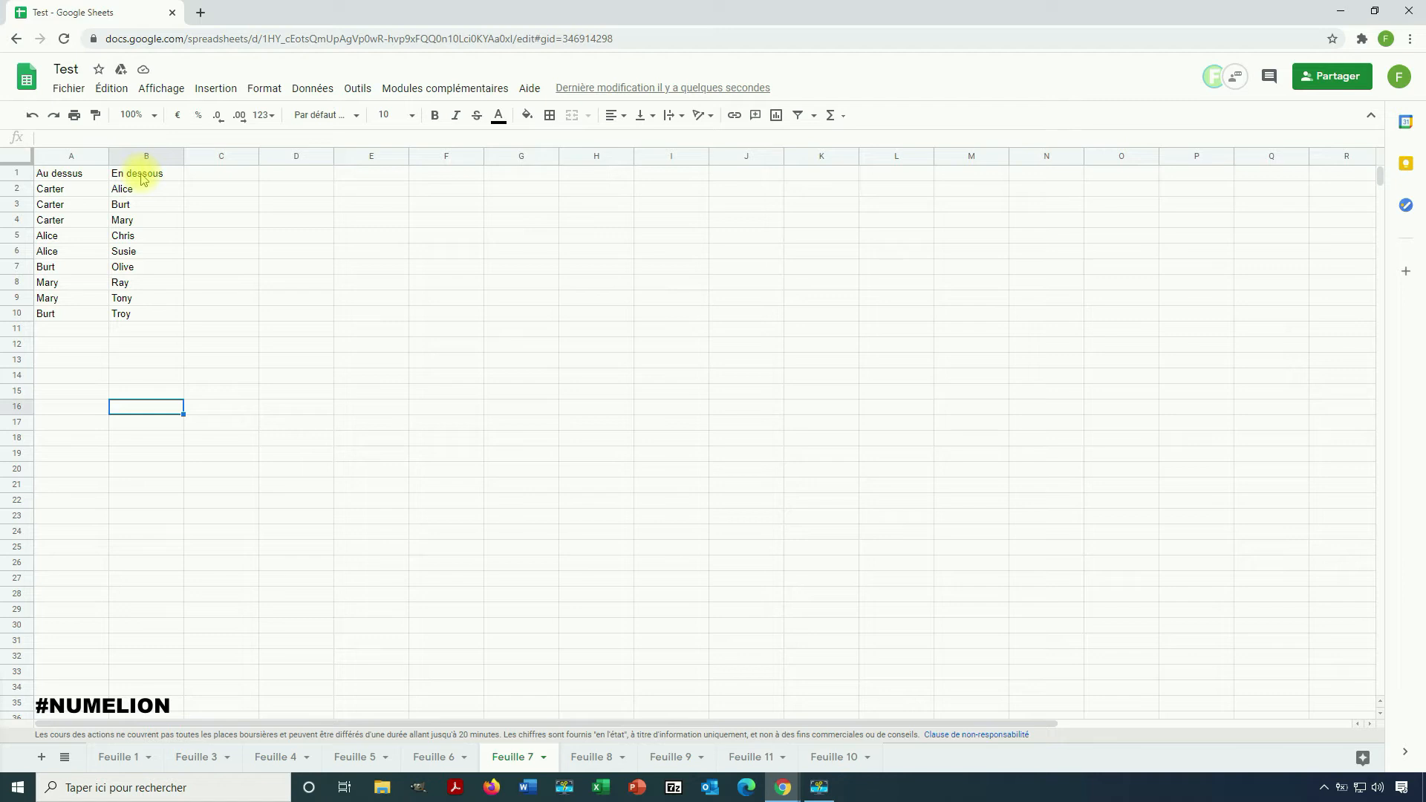
drag(54, 191, 64, 228)
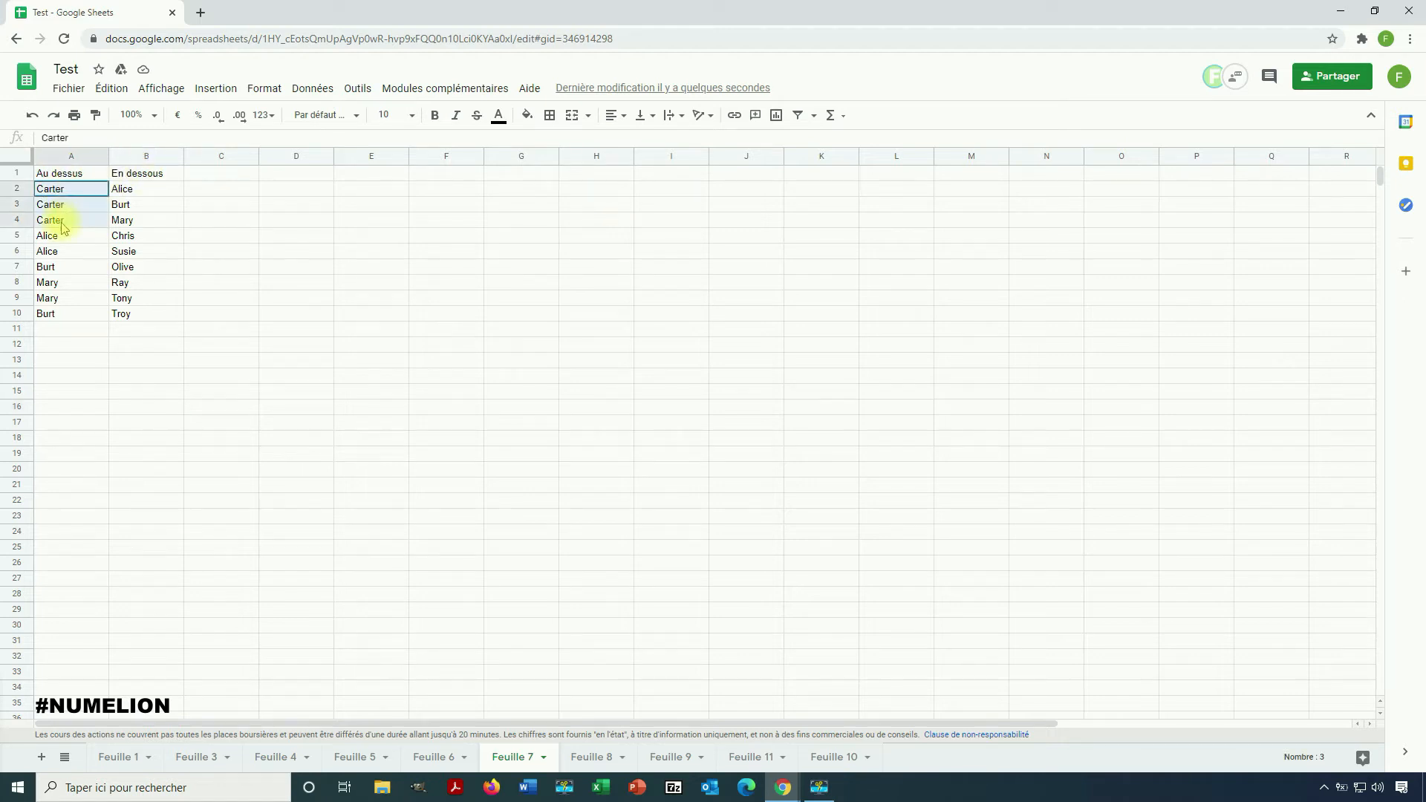
click(124, 190)
click(130, 208)
click(127, 223)
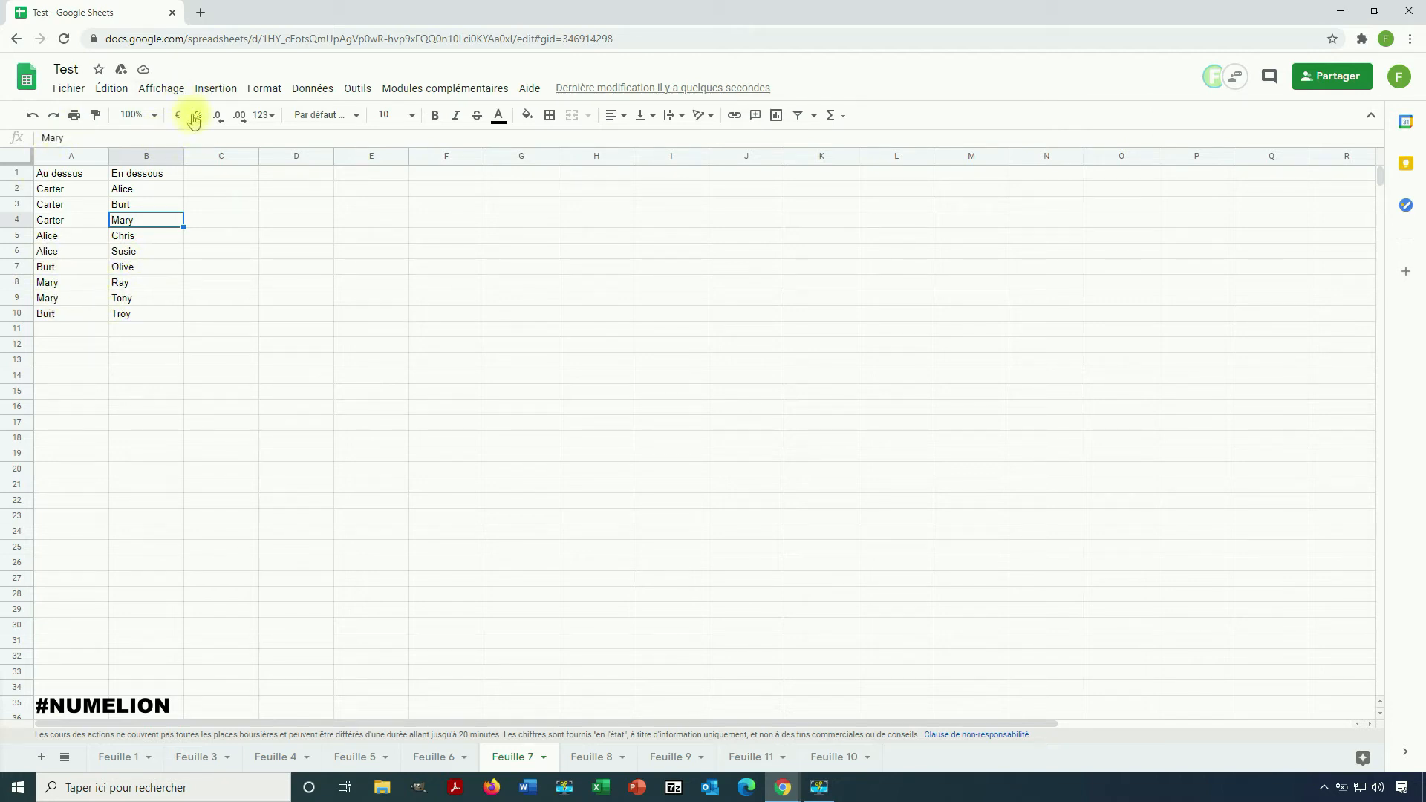
Step: Insert a chart in the sheet and set its type to Organigramme
click(212, 89)
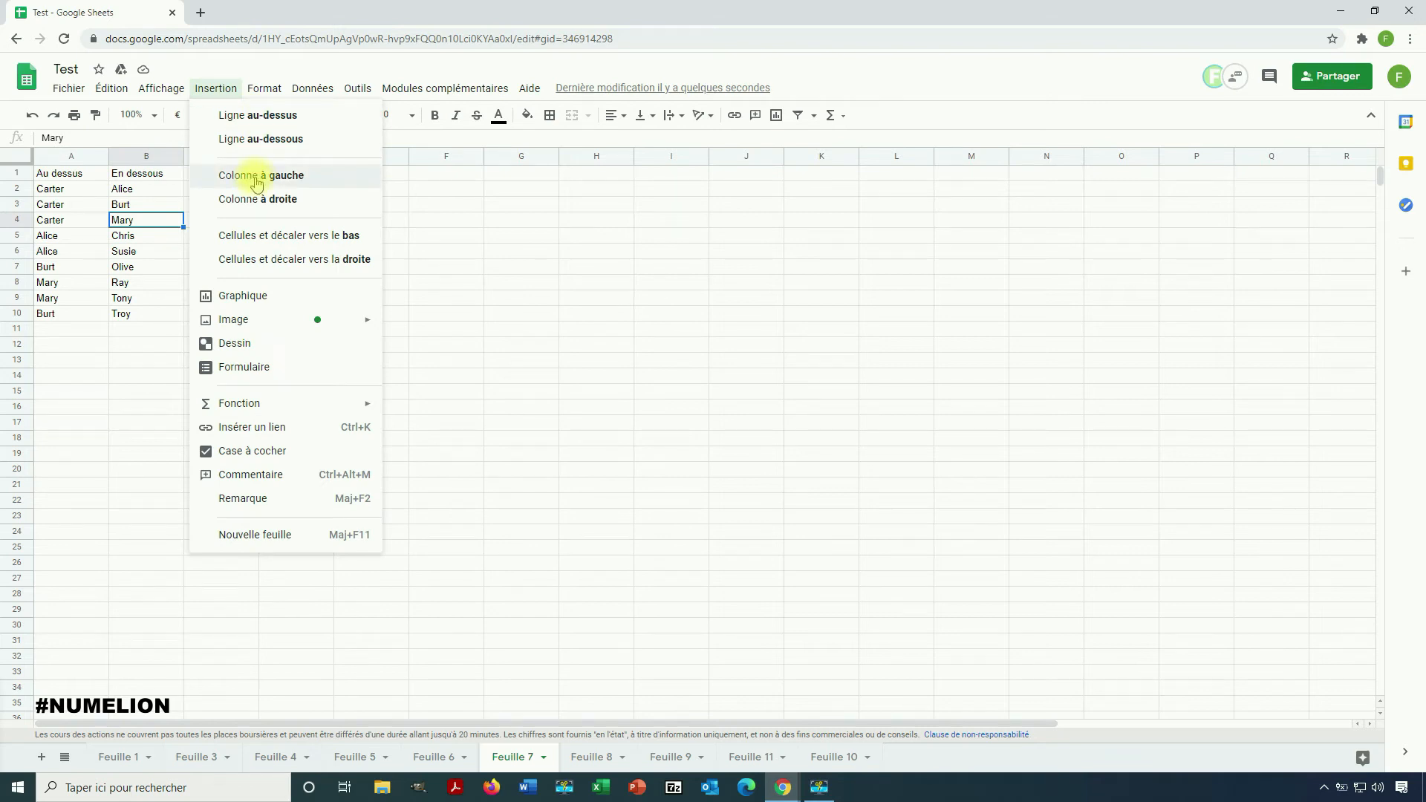
click(277, 437)
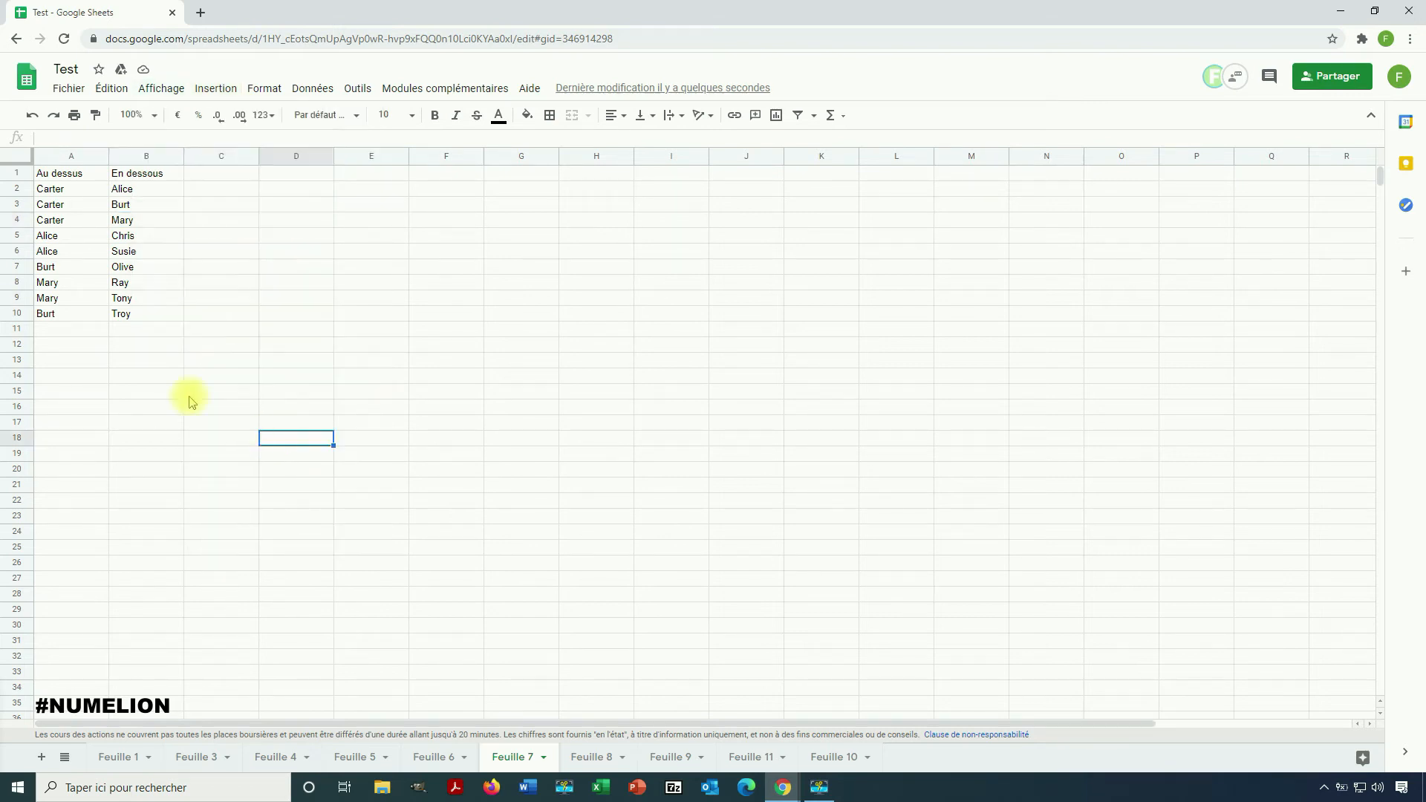
click(212, 89)
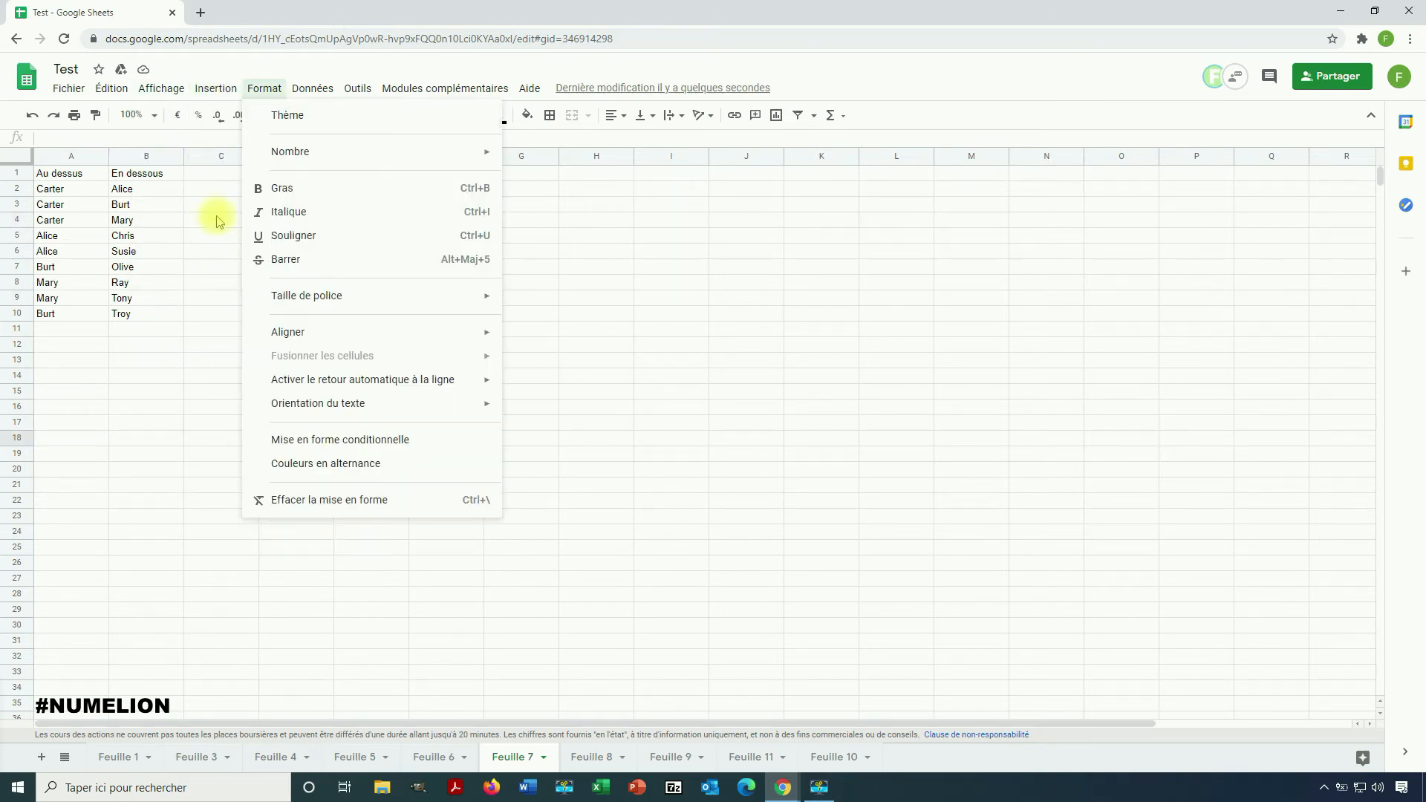
mouse_move(207, 89)
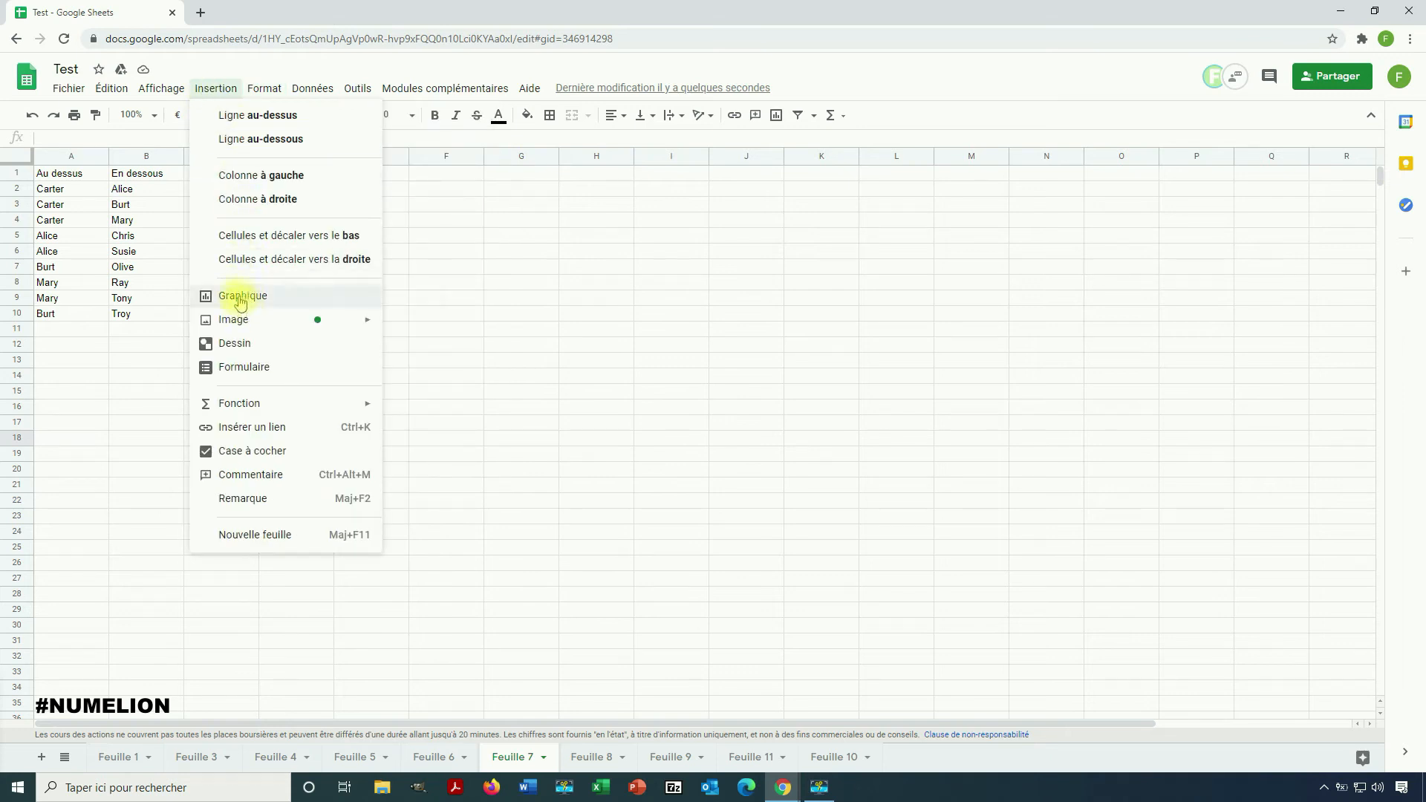
click(239, 297)
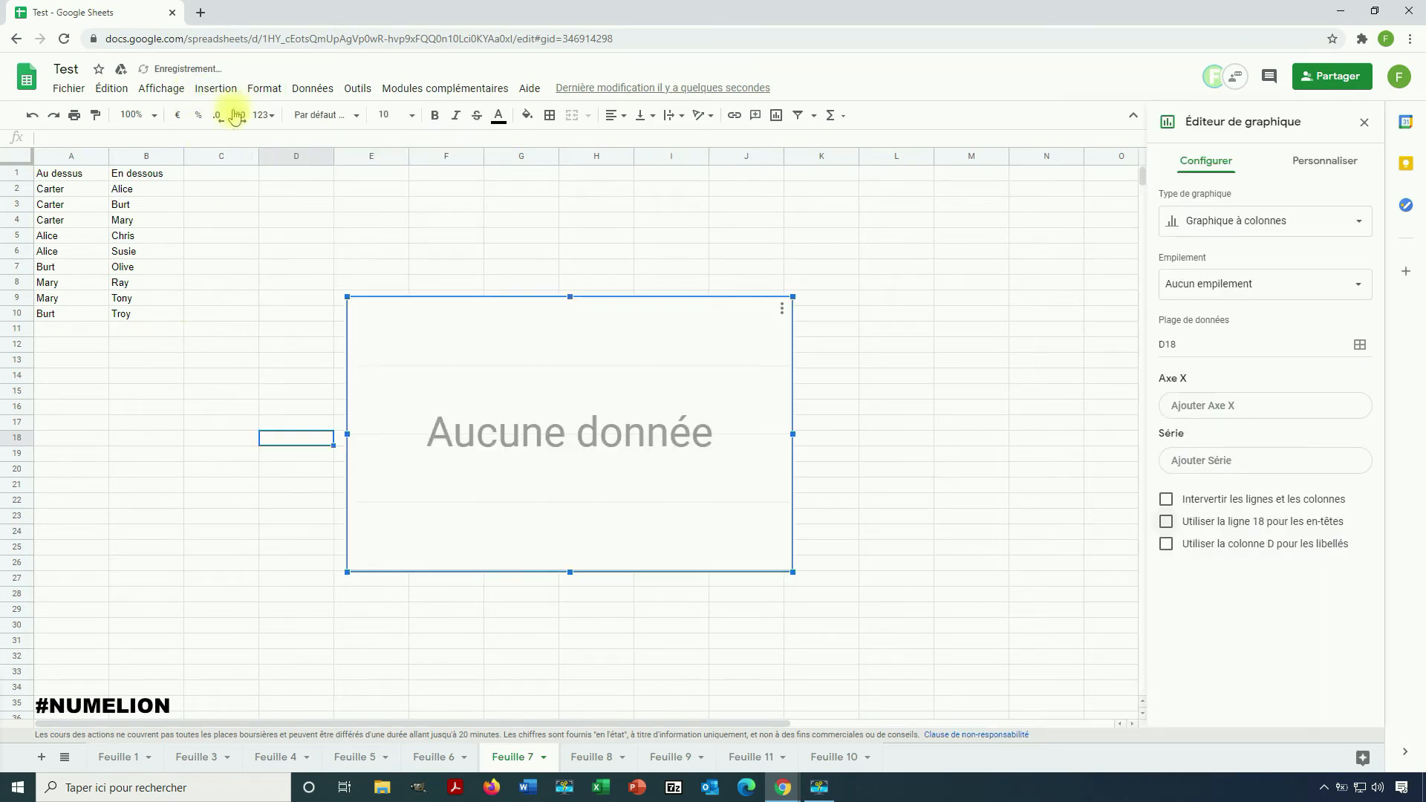
click(1248, 221)
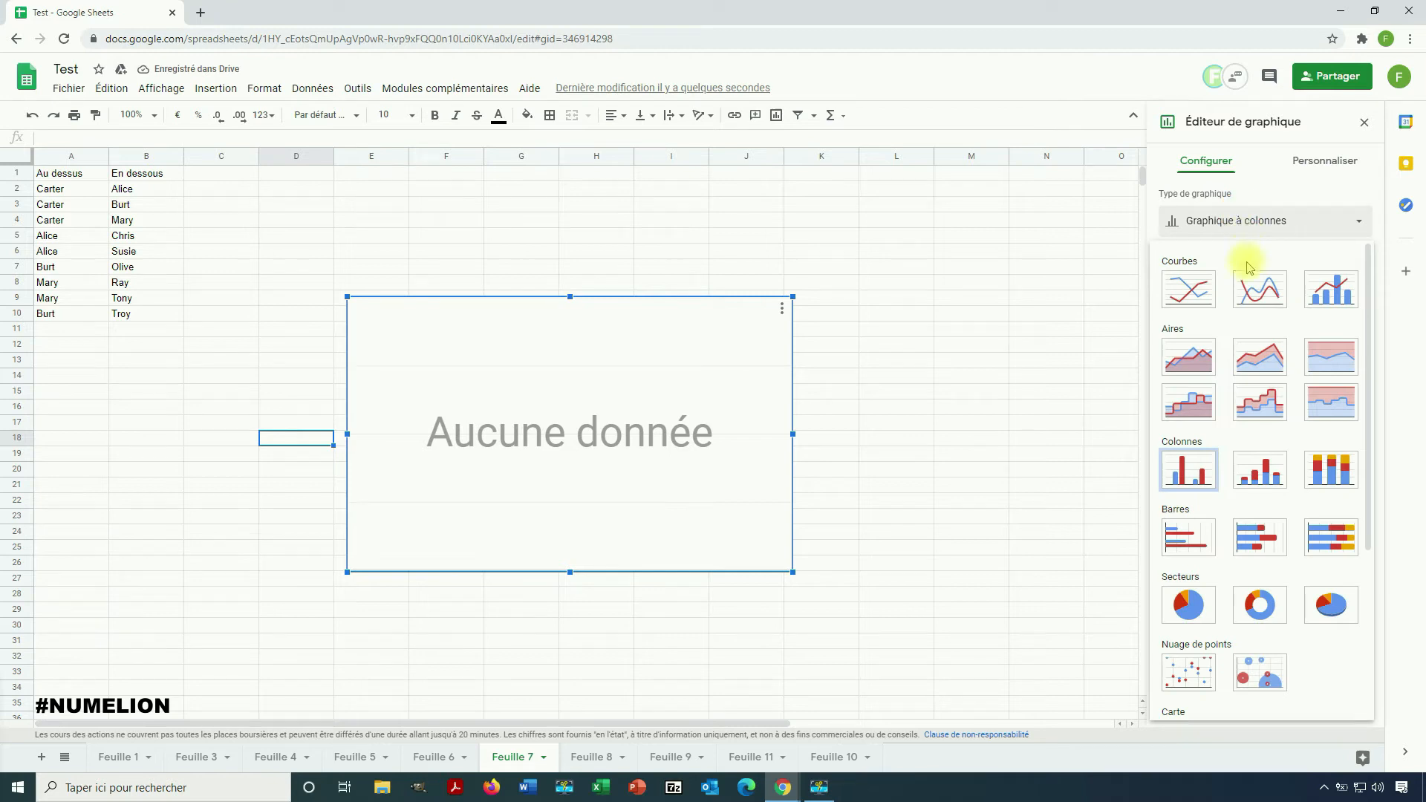
scroll(1375, 468, down, 3)
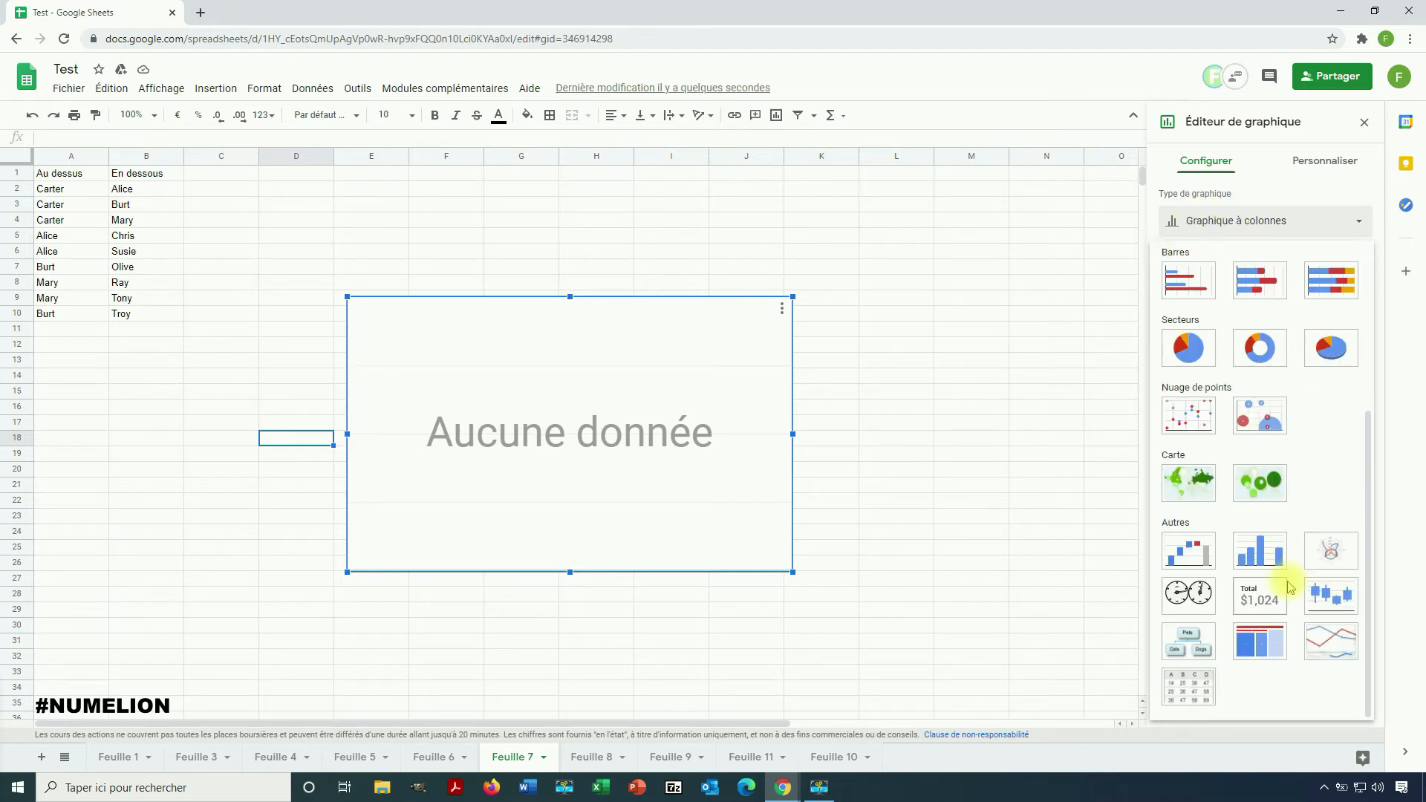
click(1187, 642)
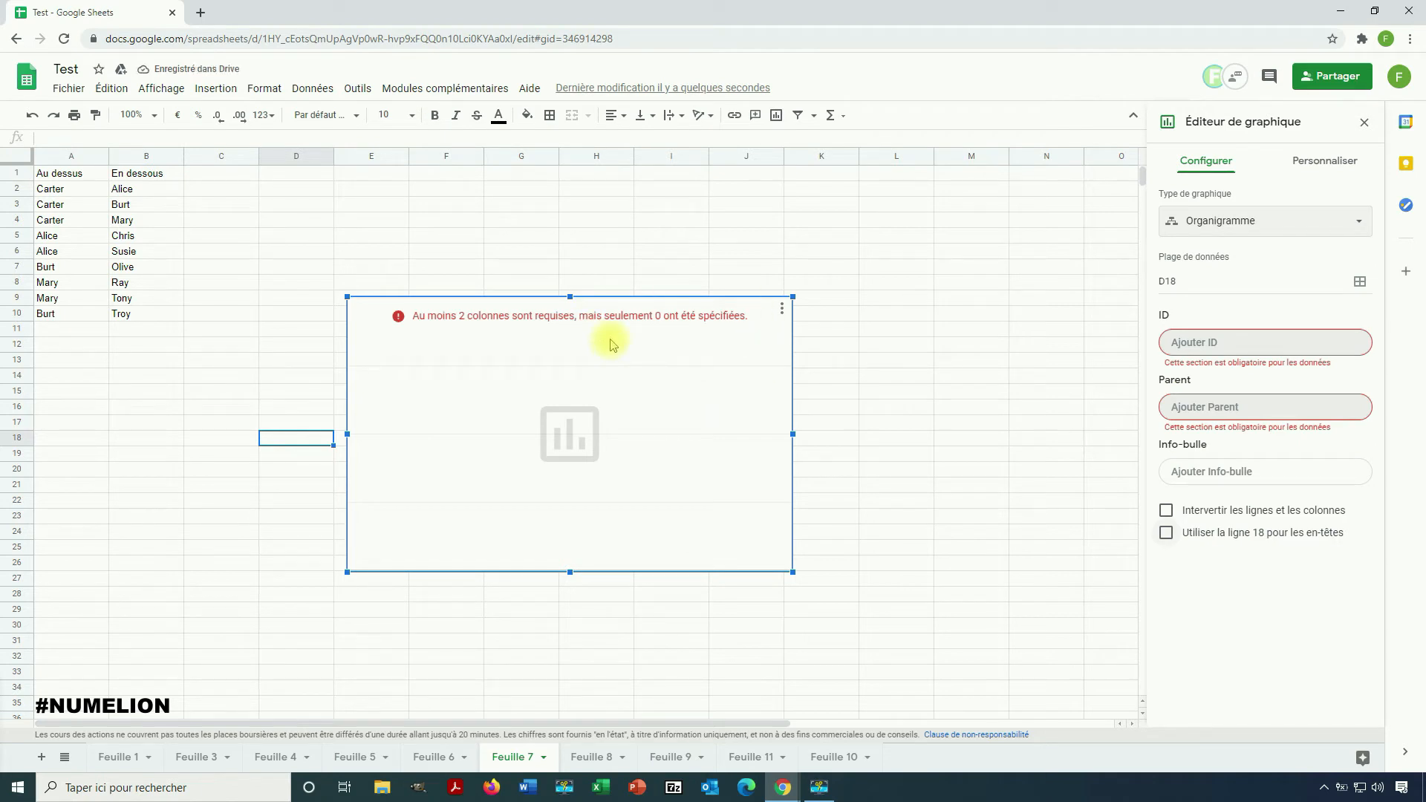
Step: Set the organizational chart's ID data to the En dessous names in range B2:B10
click(1193, 342)
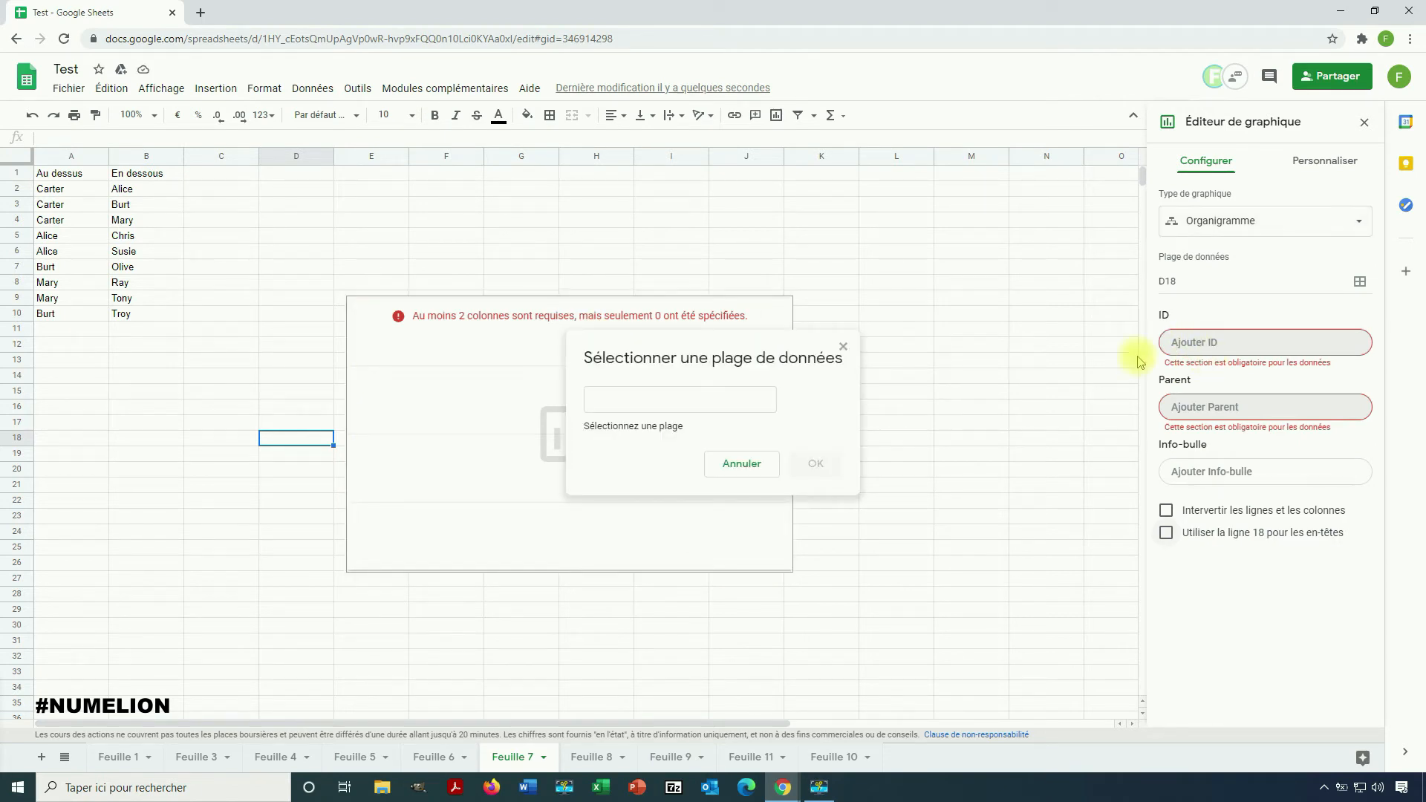
click(588, 399)
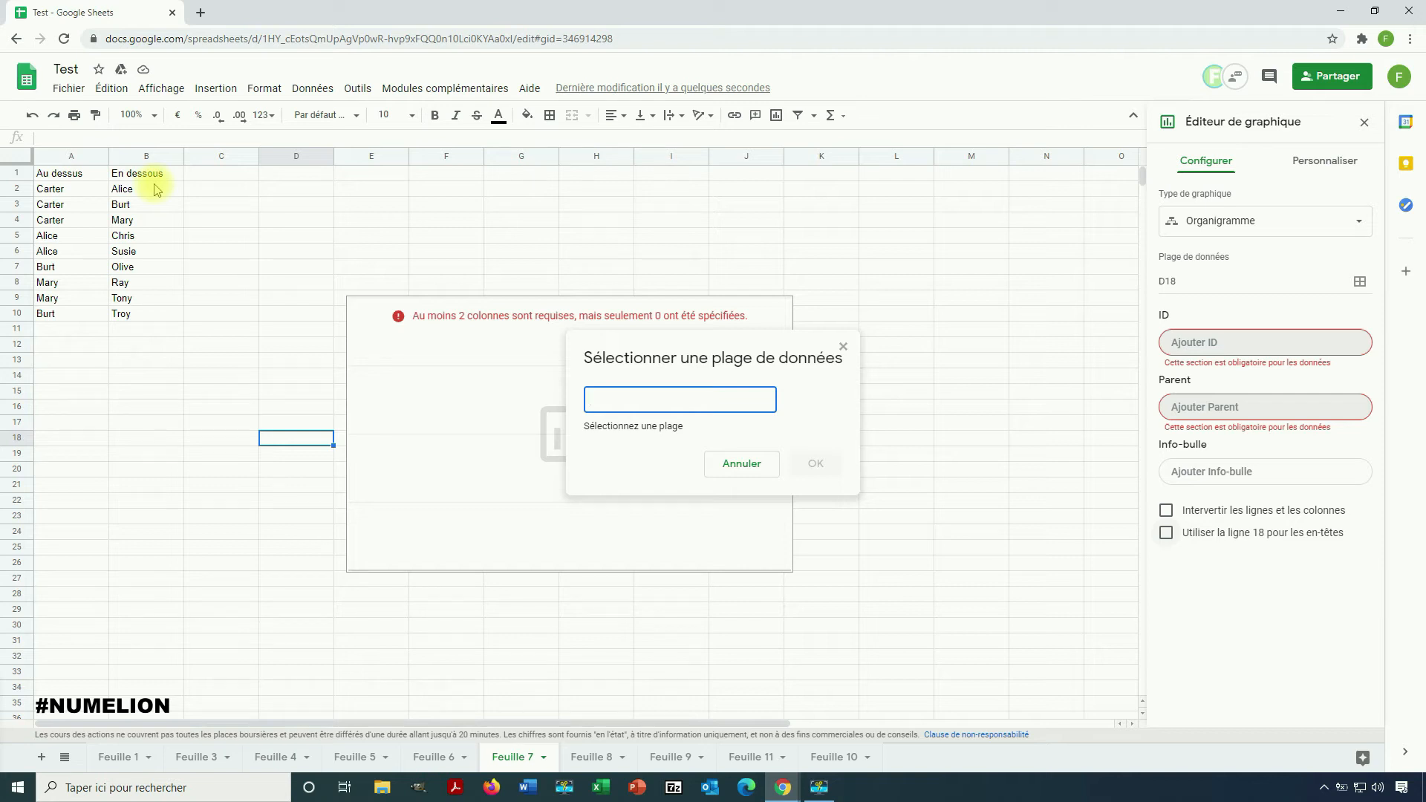
drag(145, 191, 143, 312)
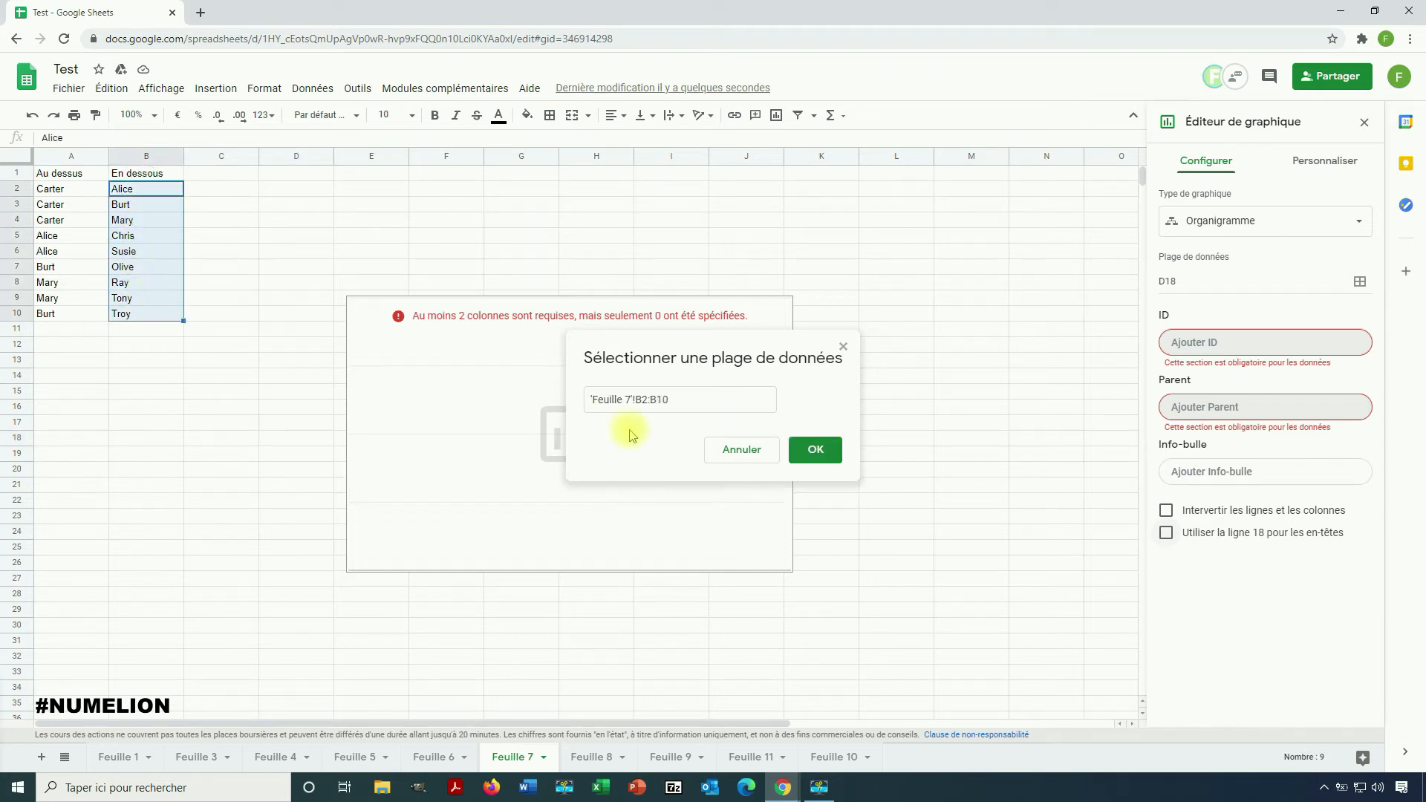
click(815, 451)
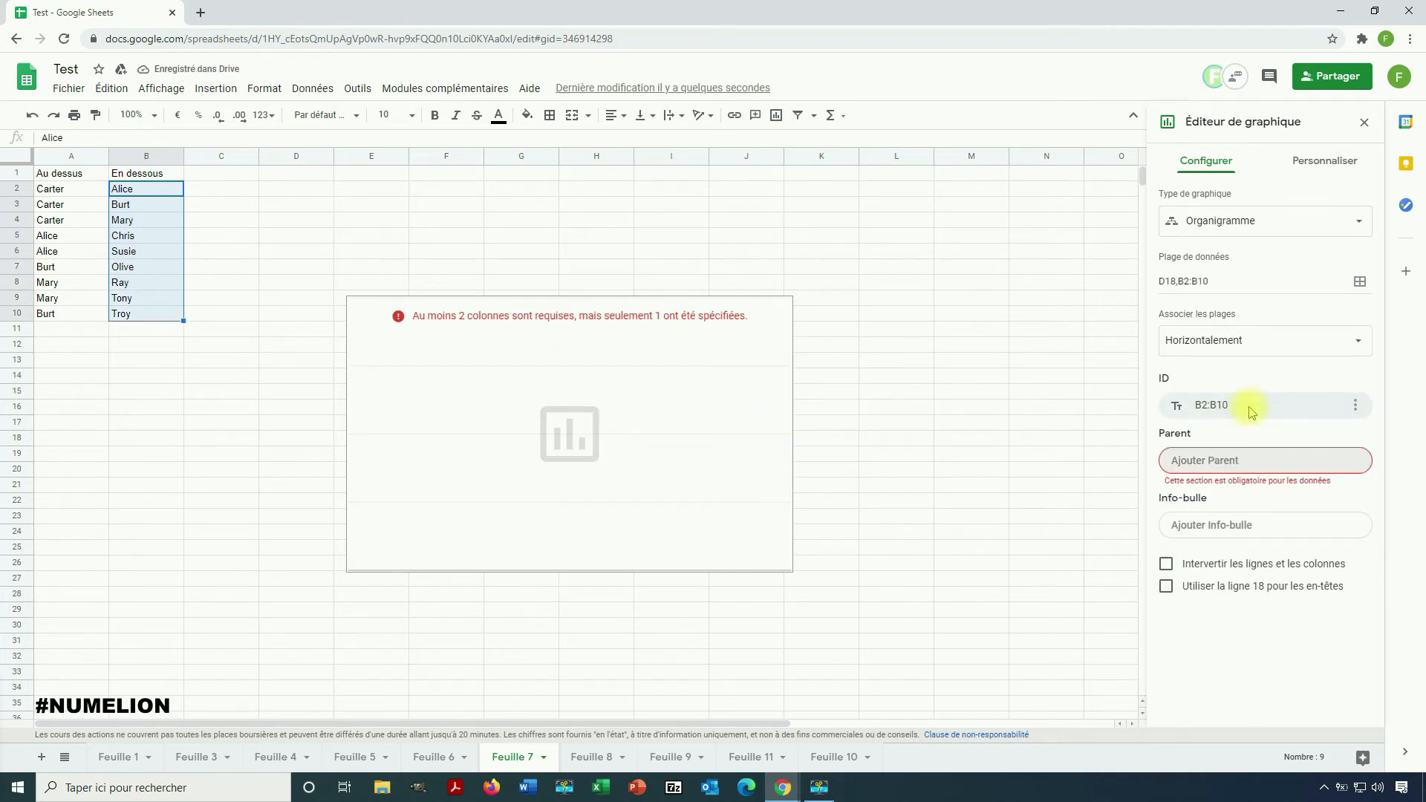
Step: Set the organizational chart's Parent data to the Au dessus names in range A2:A10
click(1202, 461)
click(1317, 501)
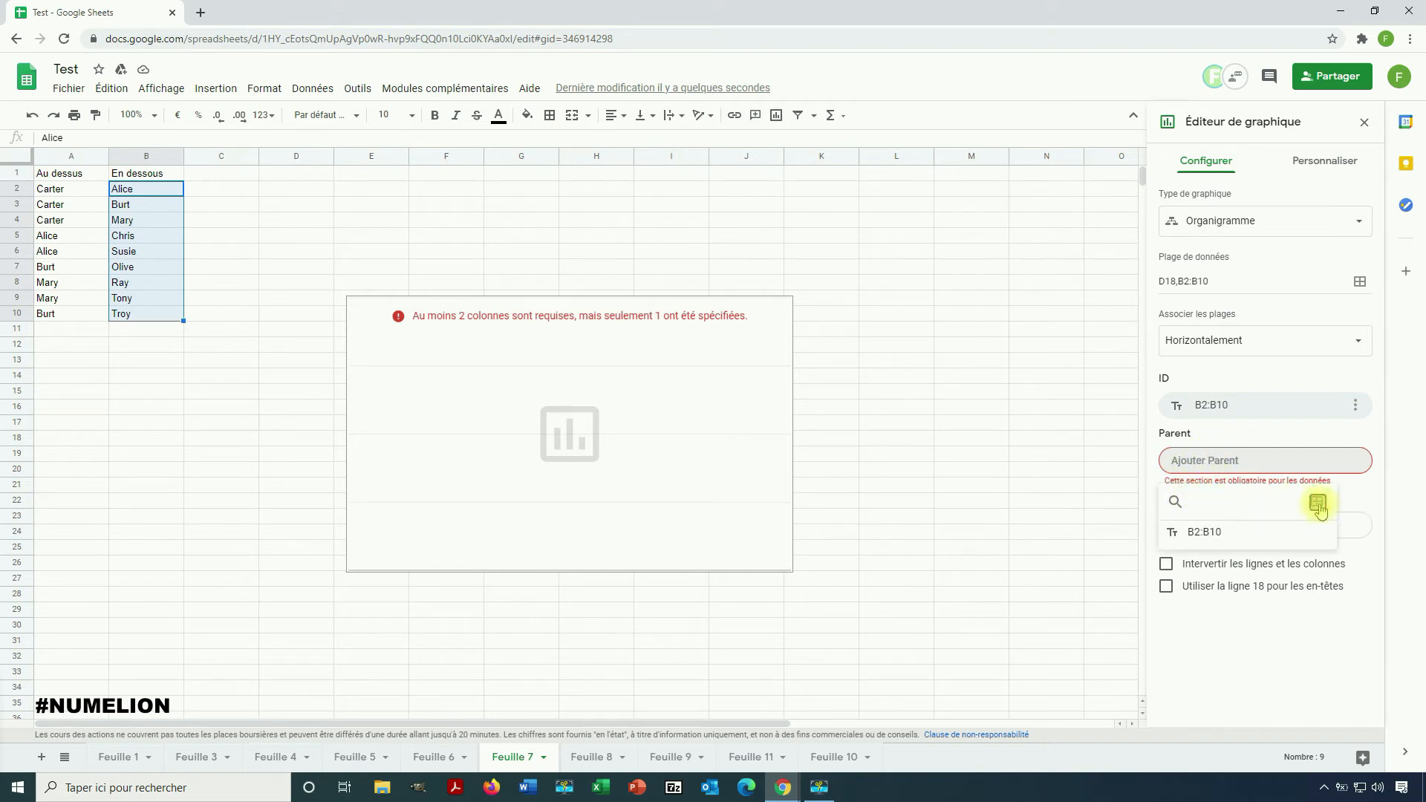
drag(48, 189, 72, 318)
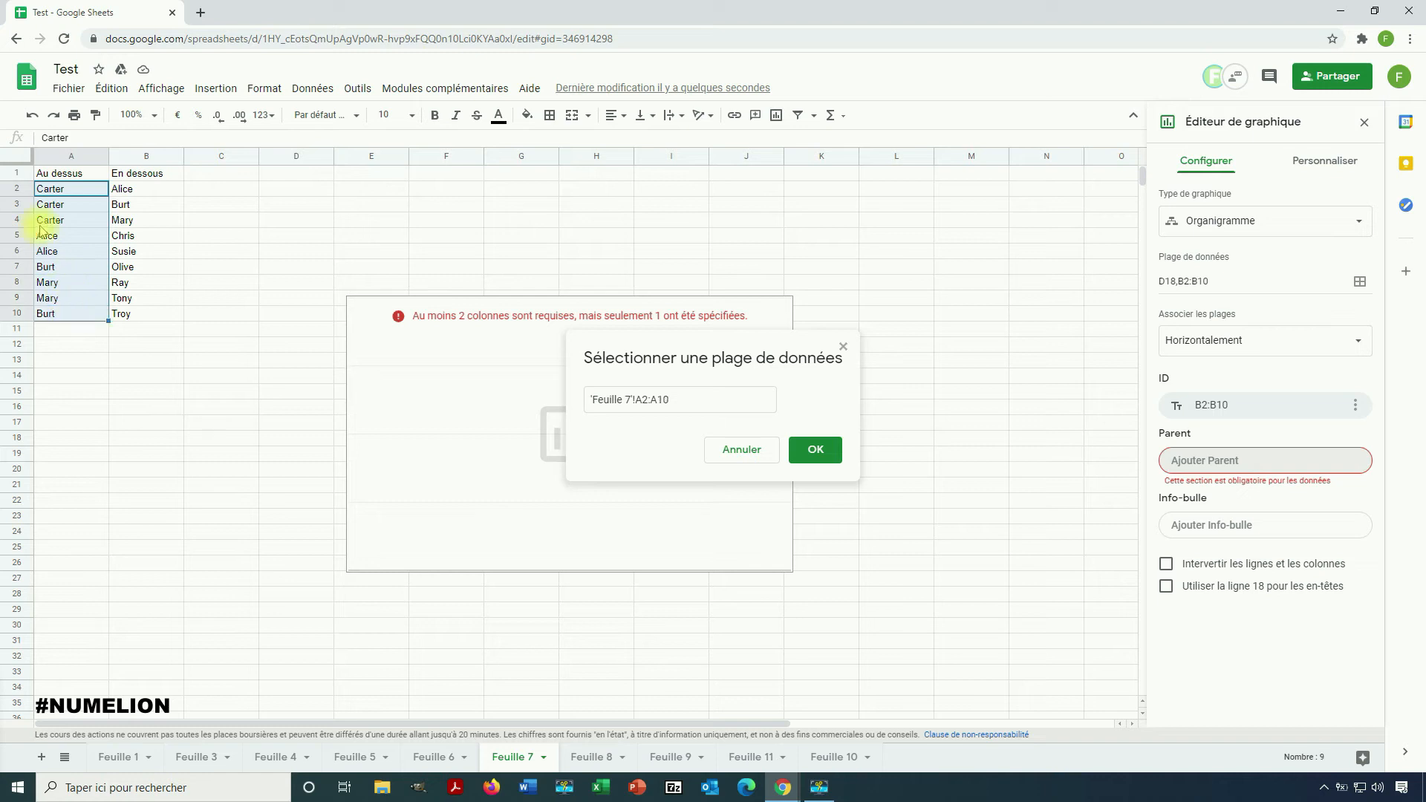
click(800, 452)
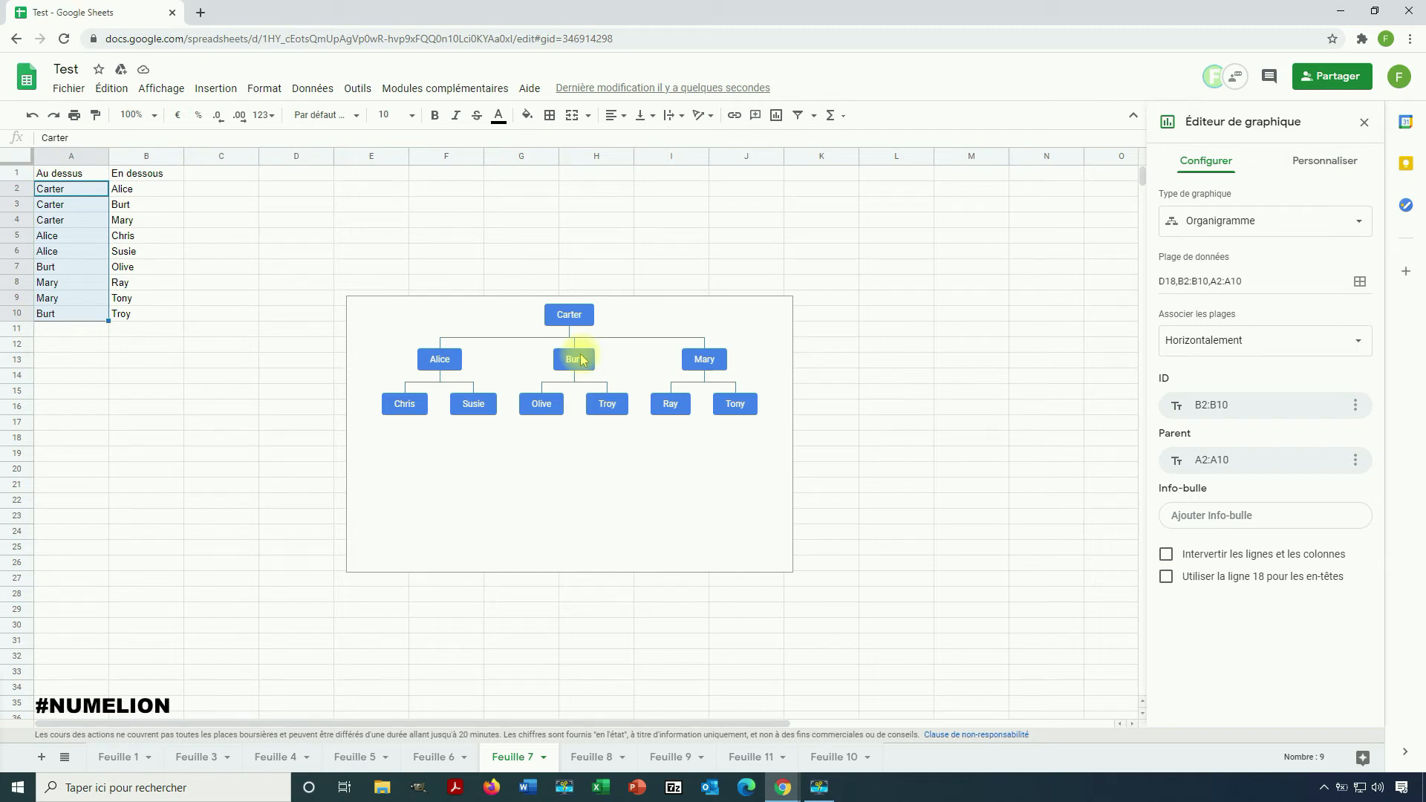
Step: Add a new direct subordinate of the top-level person in row 11, and enlarge the chart to about column L and row 30
click(63, 329)
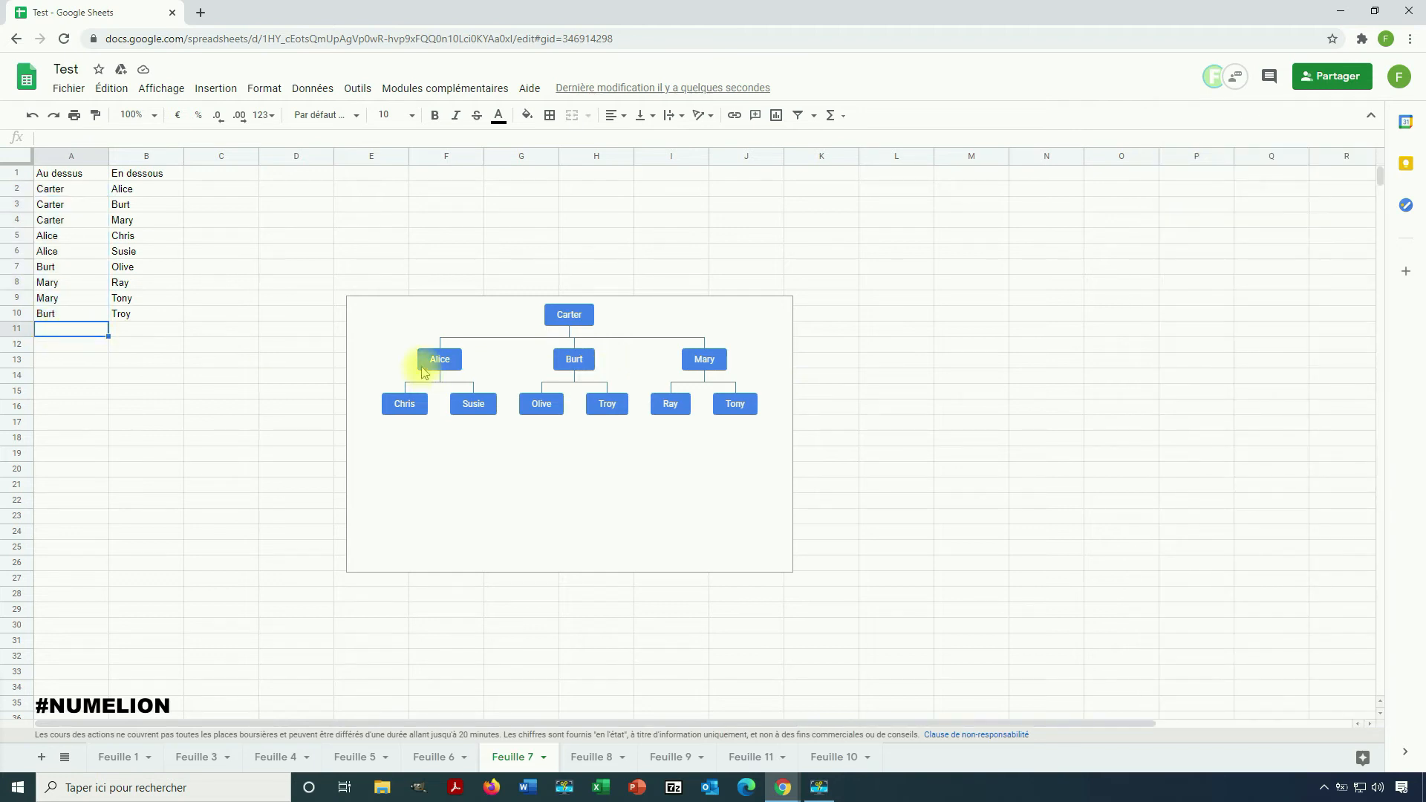
text(Carter)
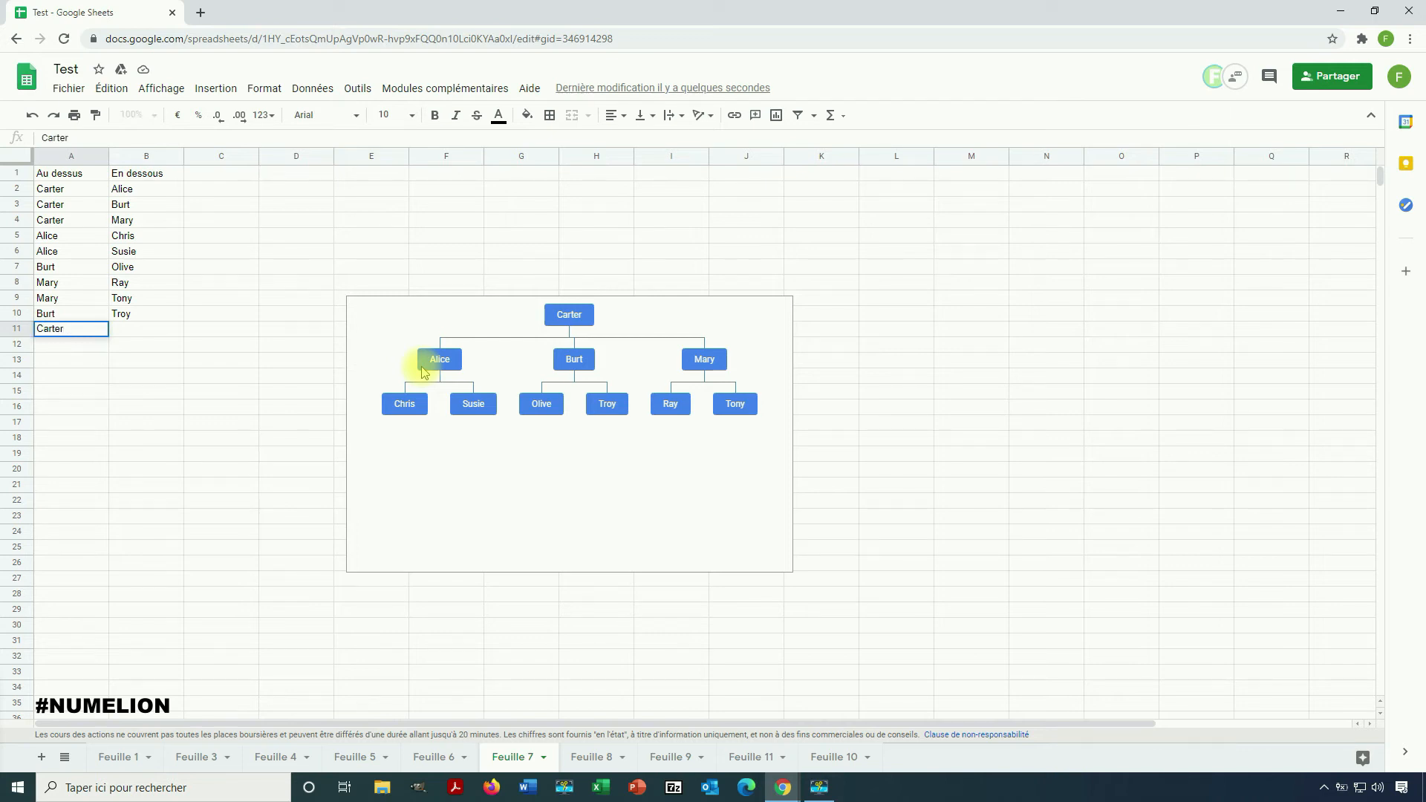
key(Tab)
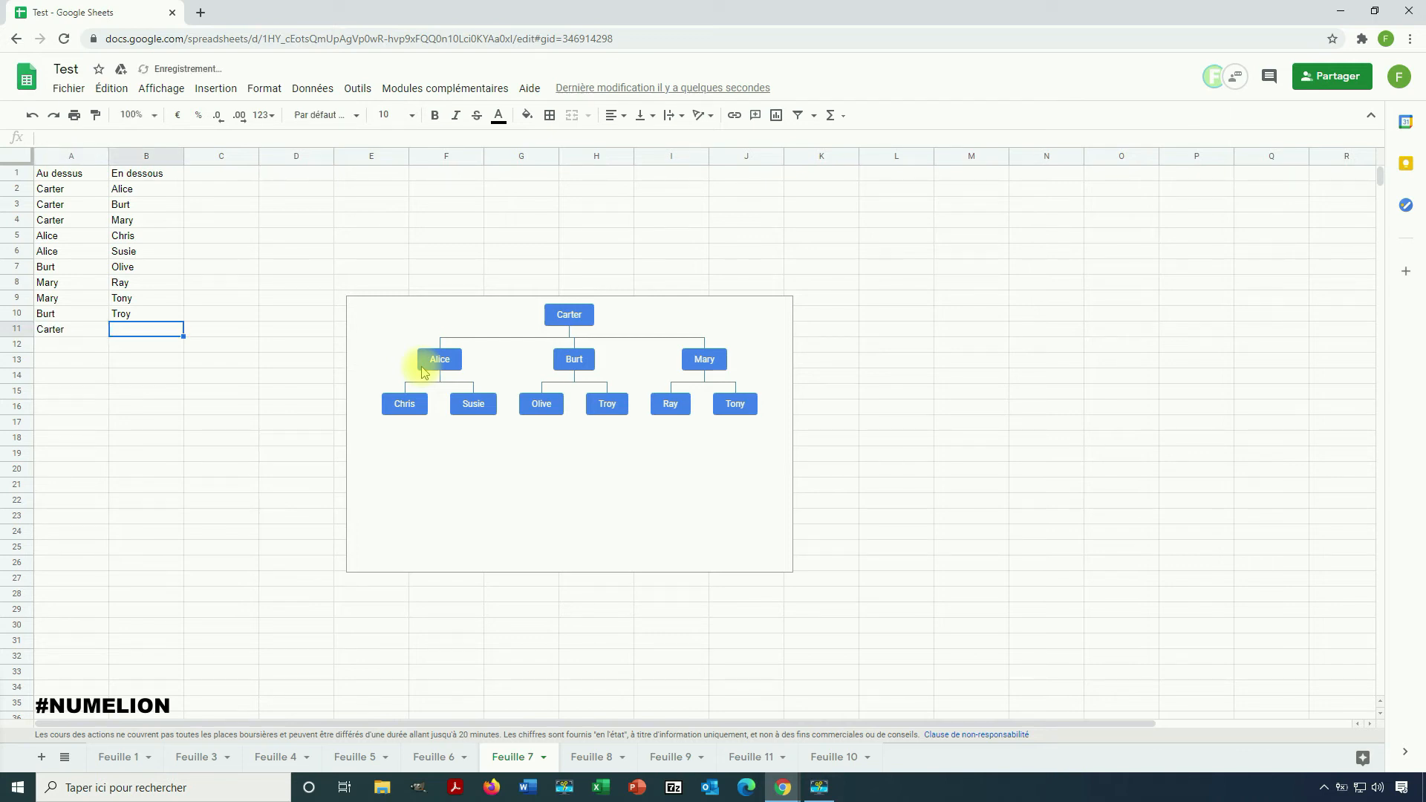
text(Maurice)
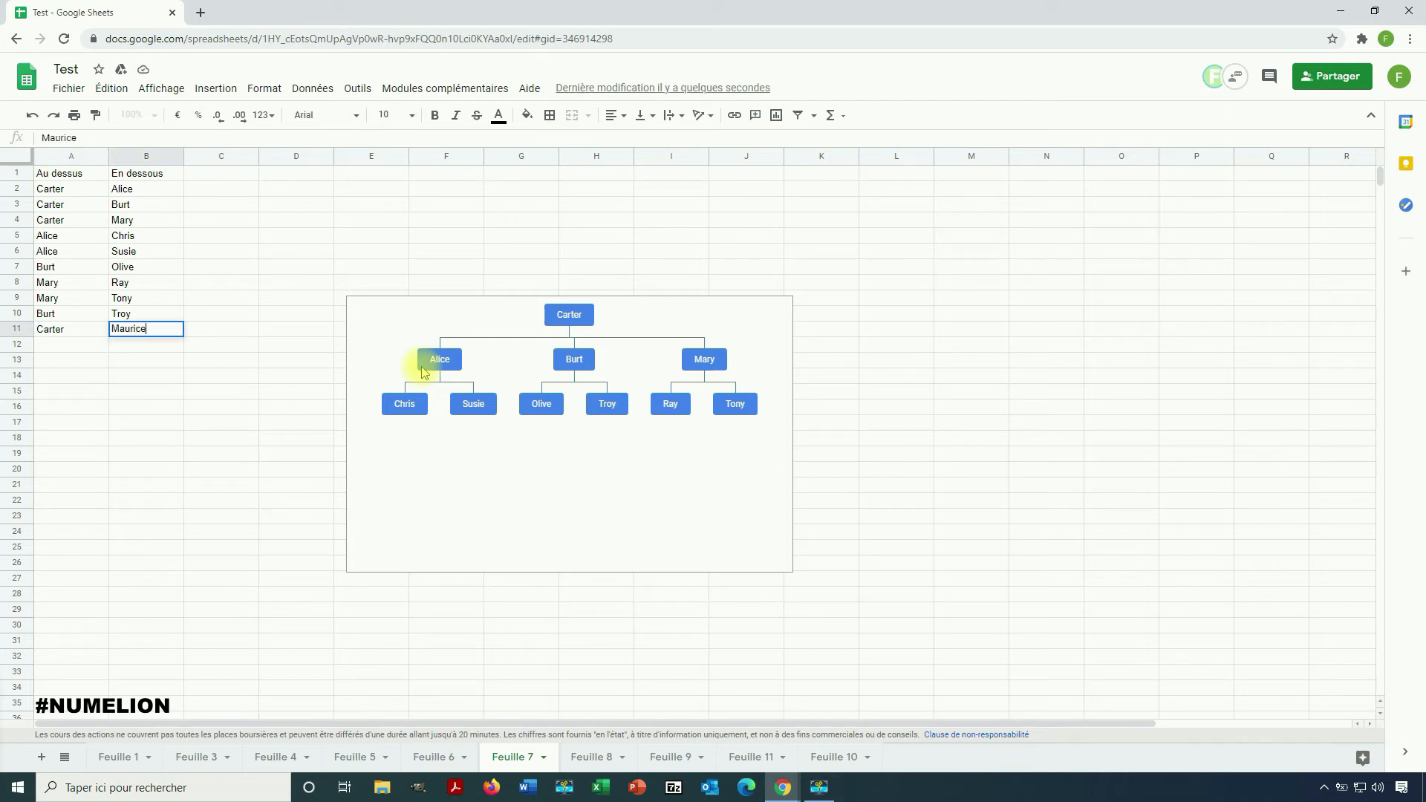
key(Return)
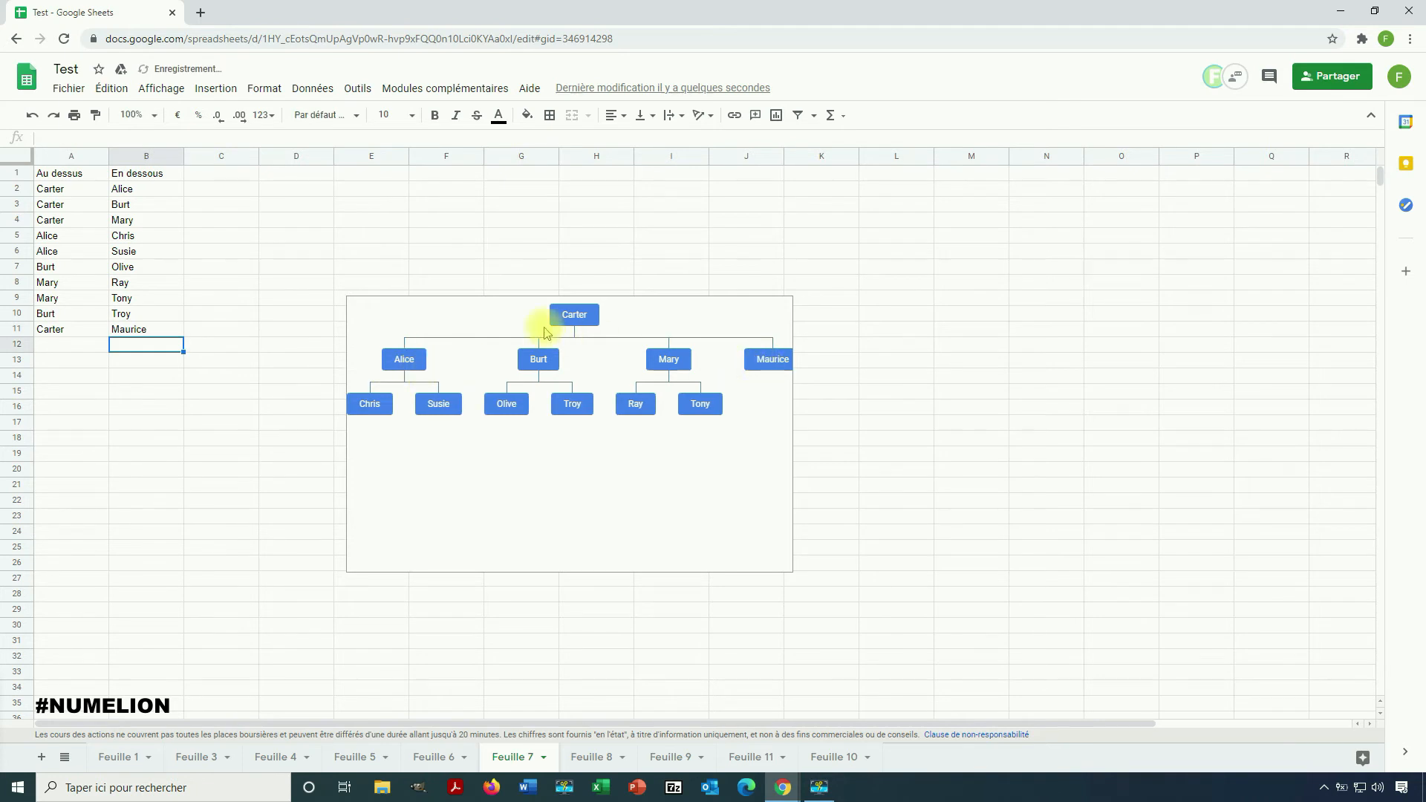
click(791, 568)
drag(828, 593, 889, 631)
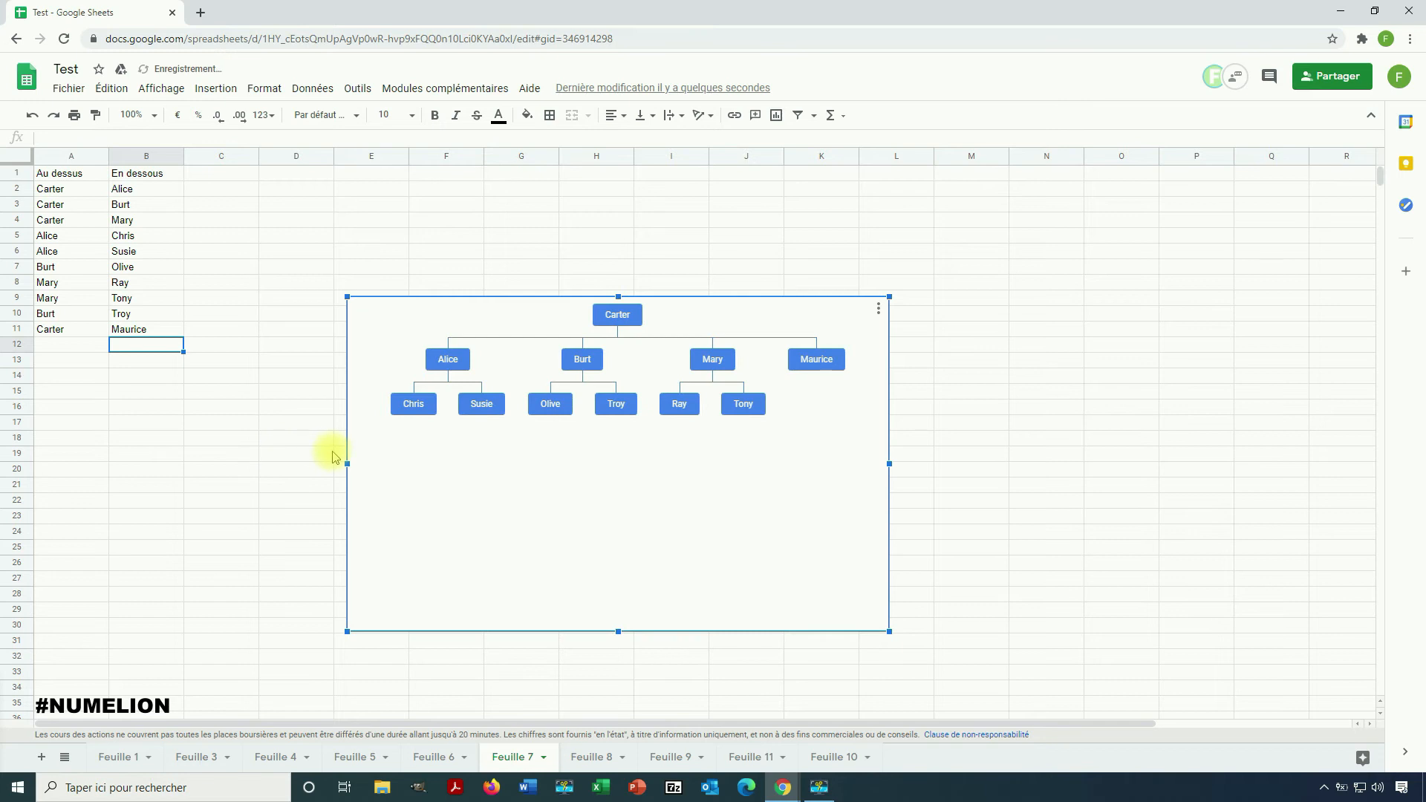
Step: In row 12, enter the first third-level person's name under Au dessus and a new subordinate's name under En dessous
click(58, 347)
text(Chris)
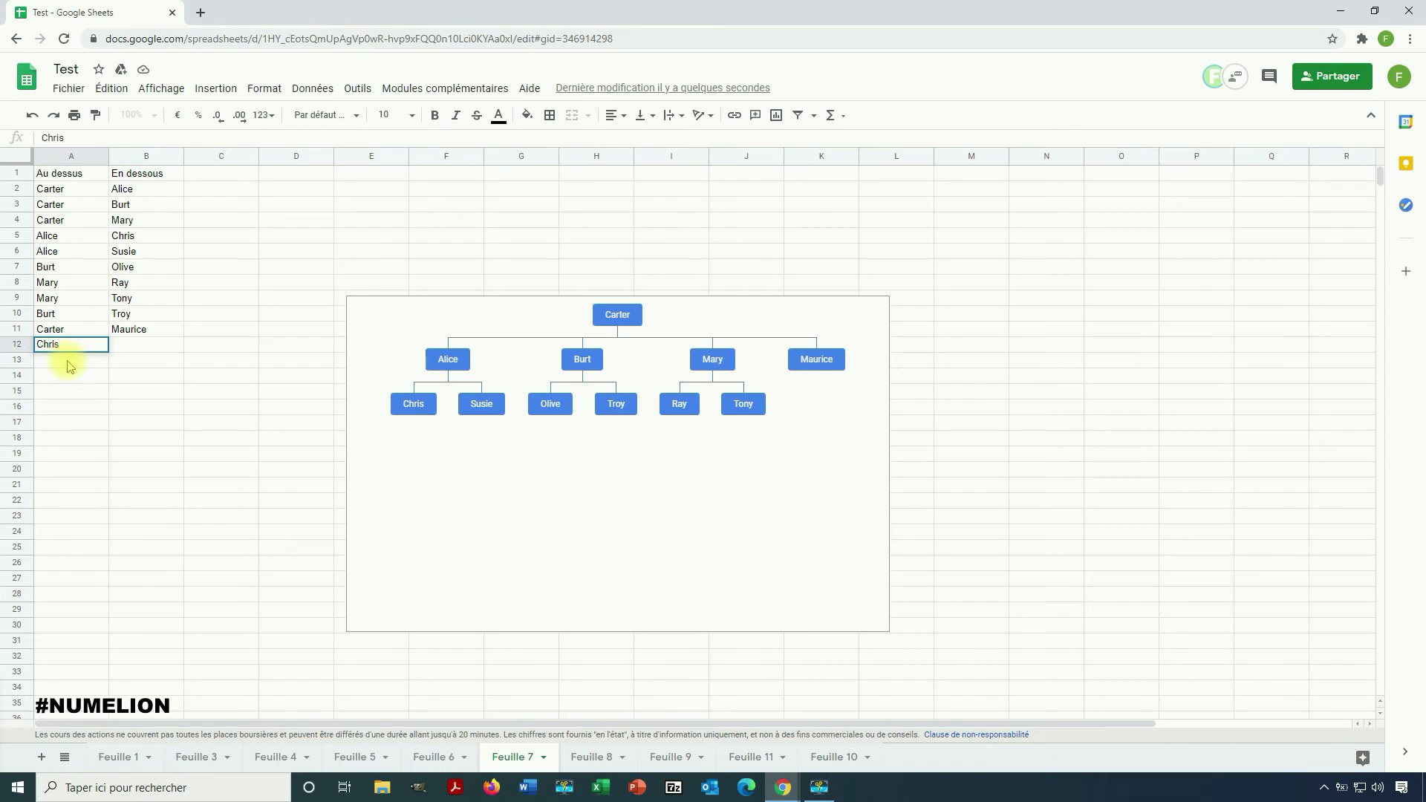
key(Tab)
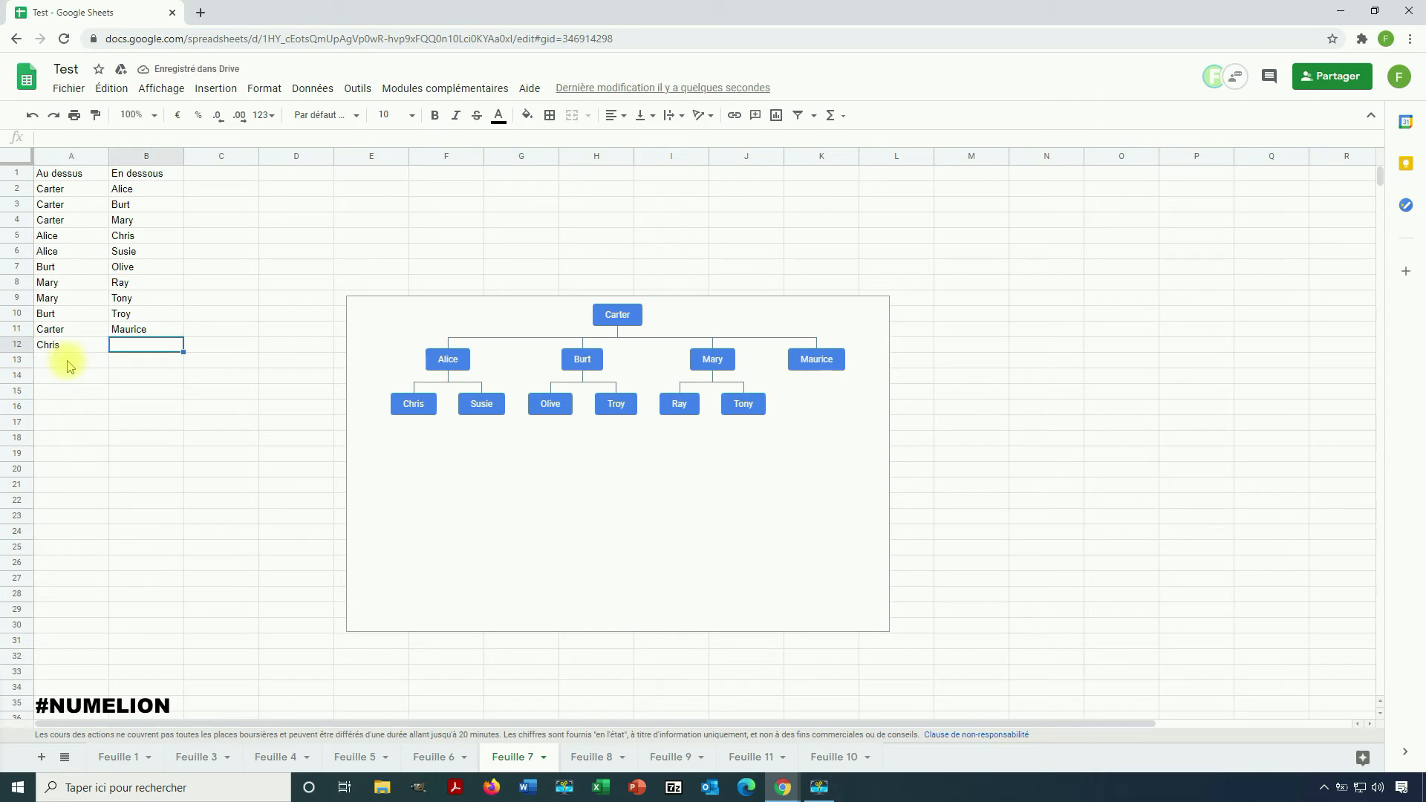
text(Fabien)
key(Return)
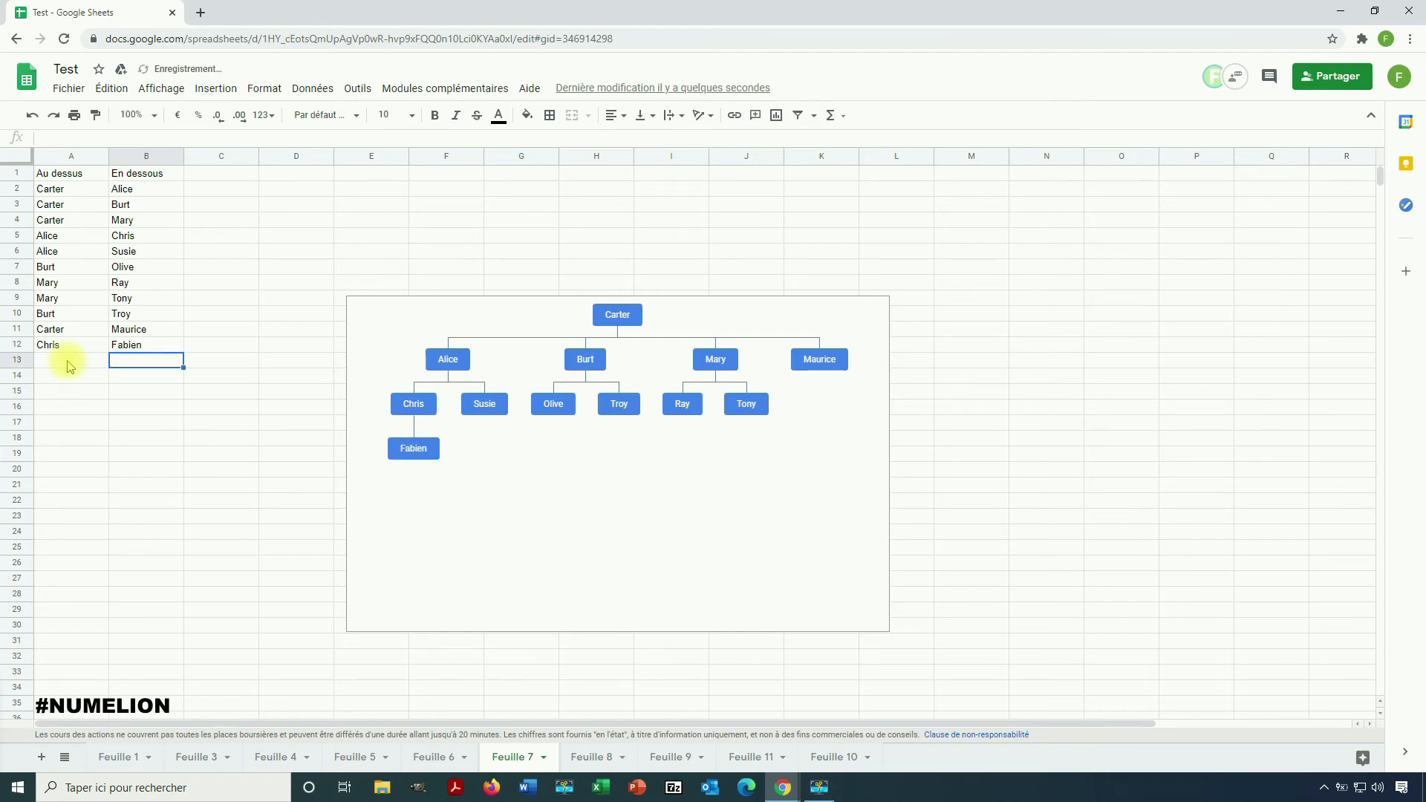
Step: Add two subordinates under the person from B12, entering the superior's name in A13:A14 and the subordinates' names in B13:B14
click(68, 361)
text(Fabien)
key(Tab)
text(Julie)
key(Return)
text(Fabien)
key(Tab)
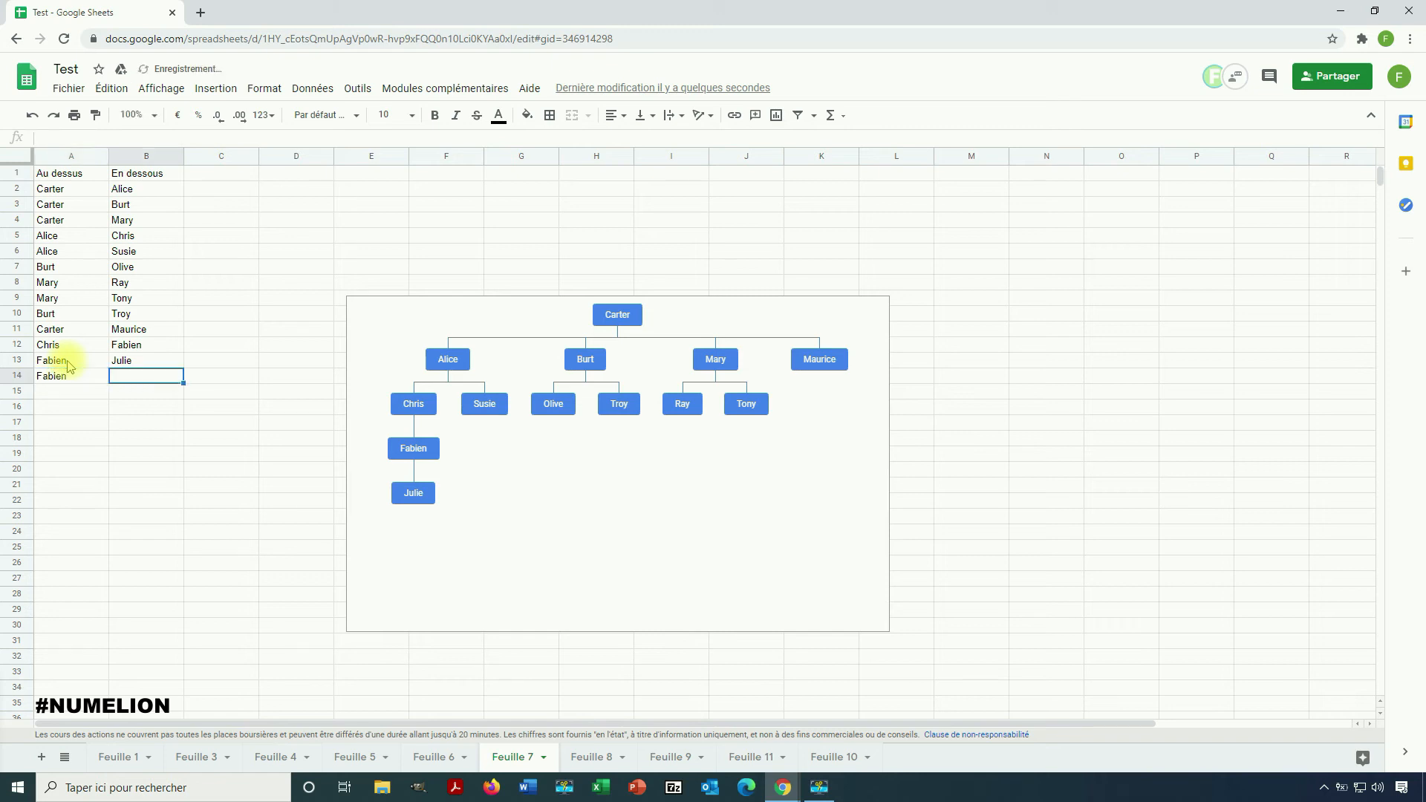
text(Anthony)
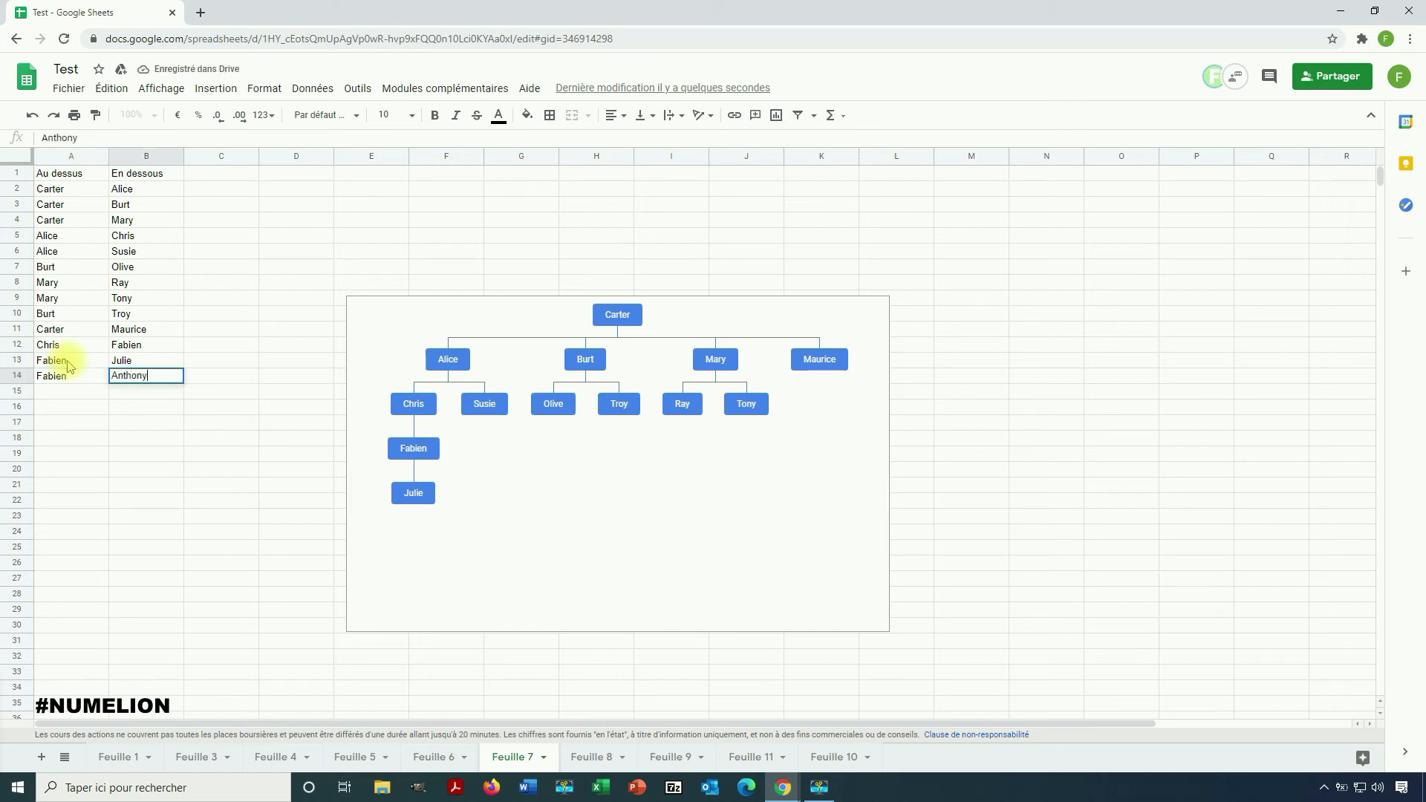
key(Return)
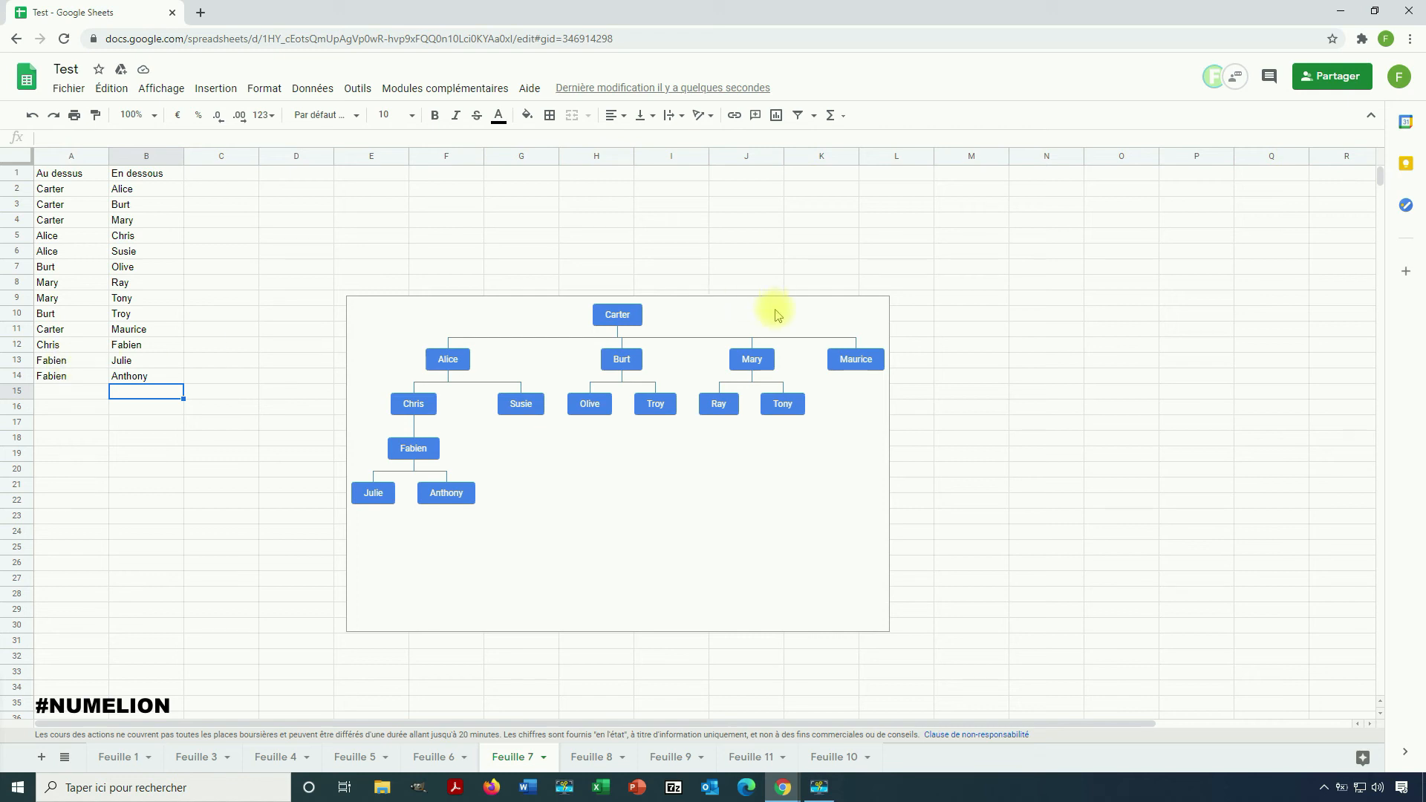
click(840, 309)
click(878, 308)
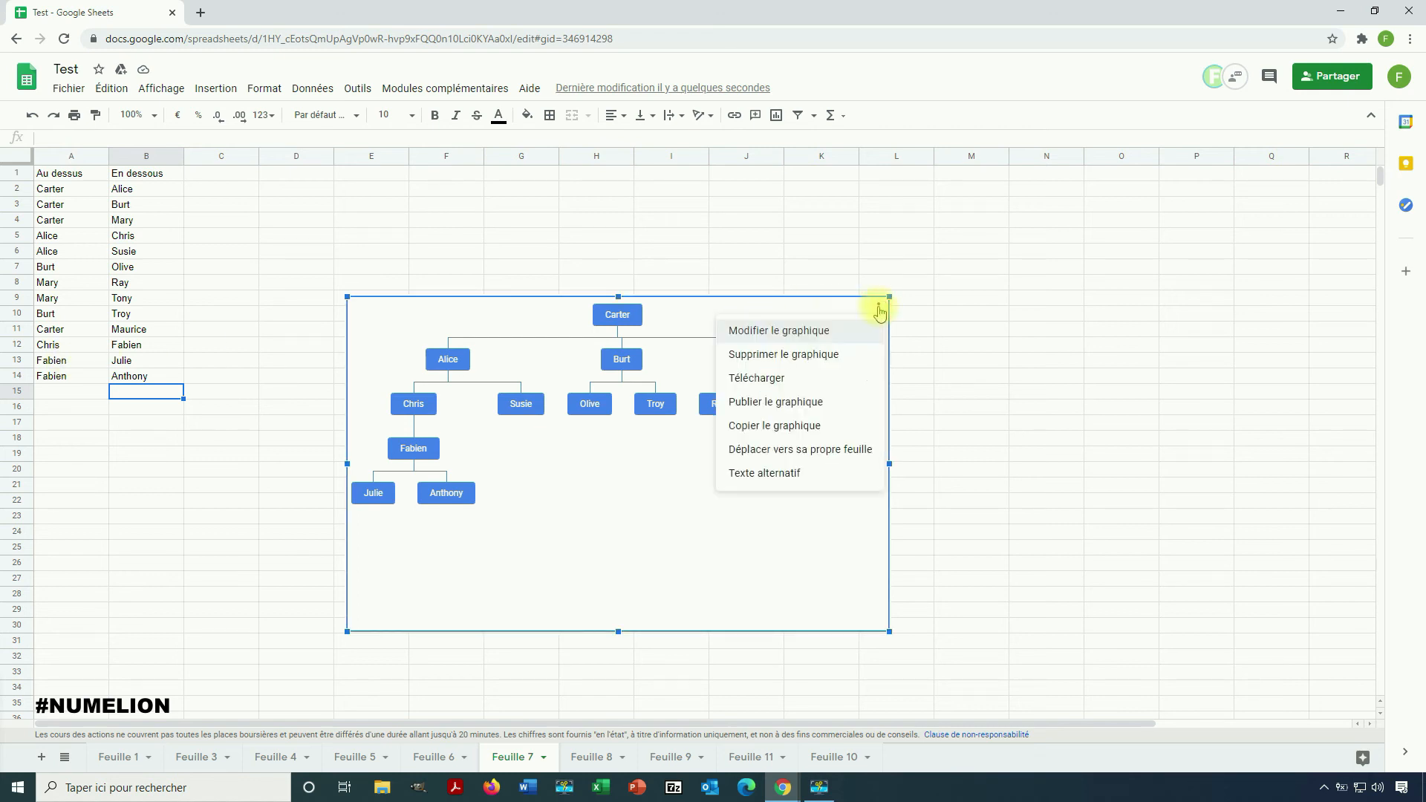
mouse_move(768, 379)
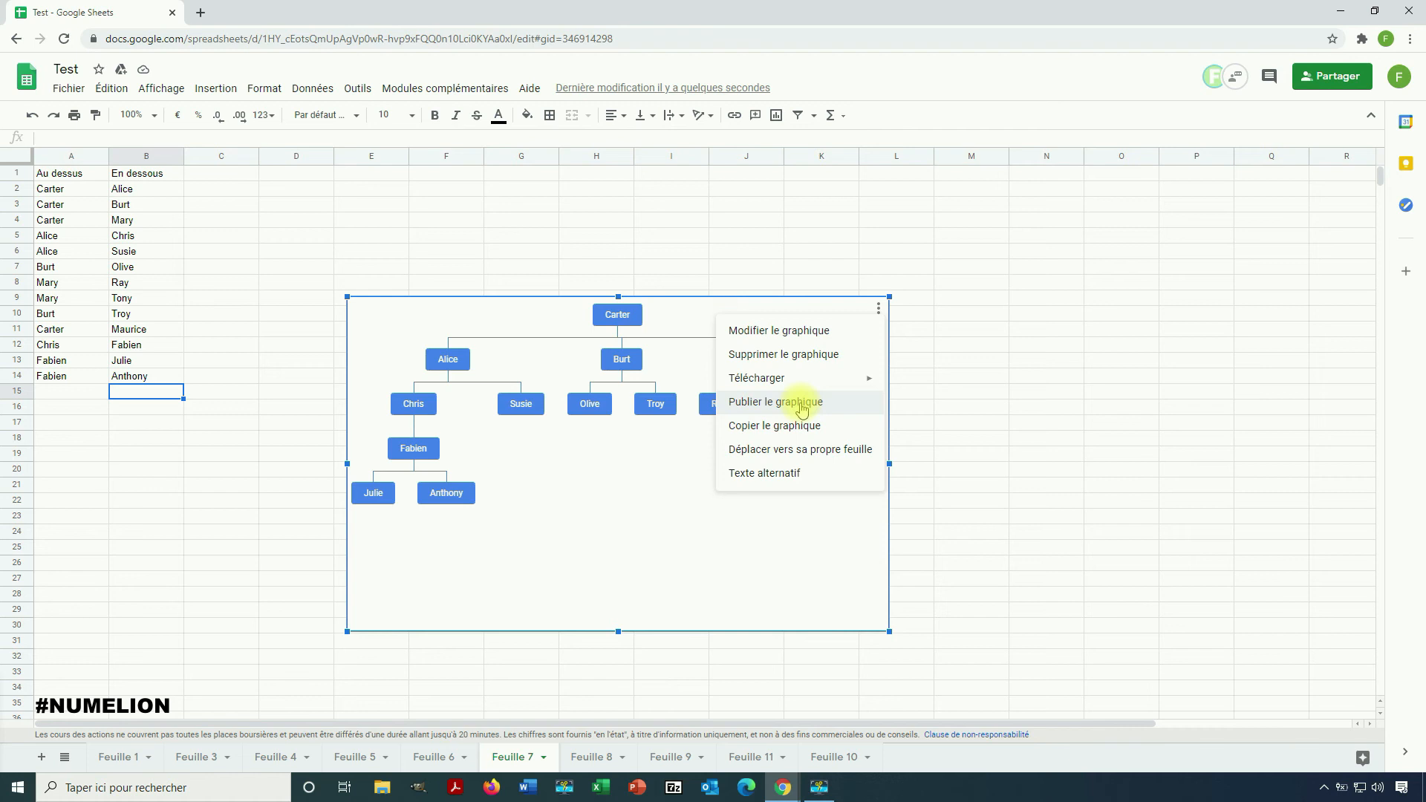
click(621, 494)
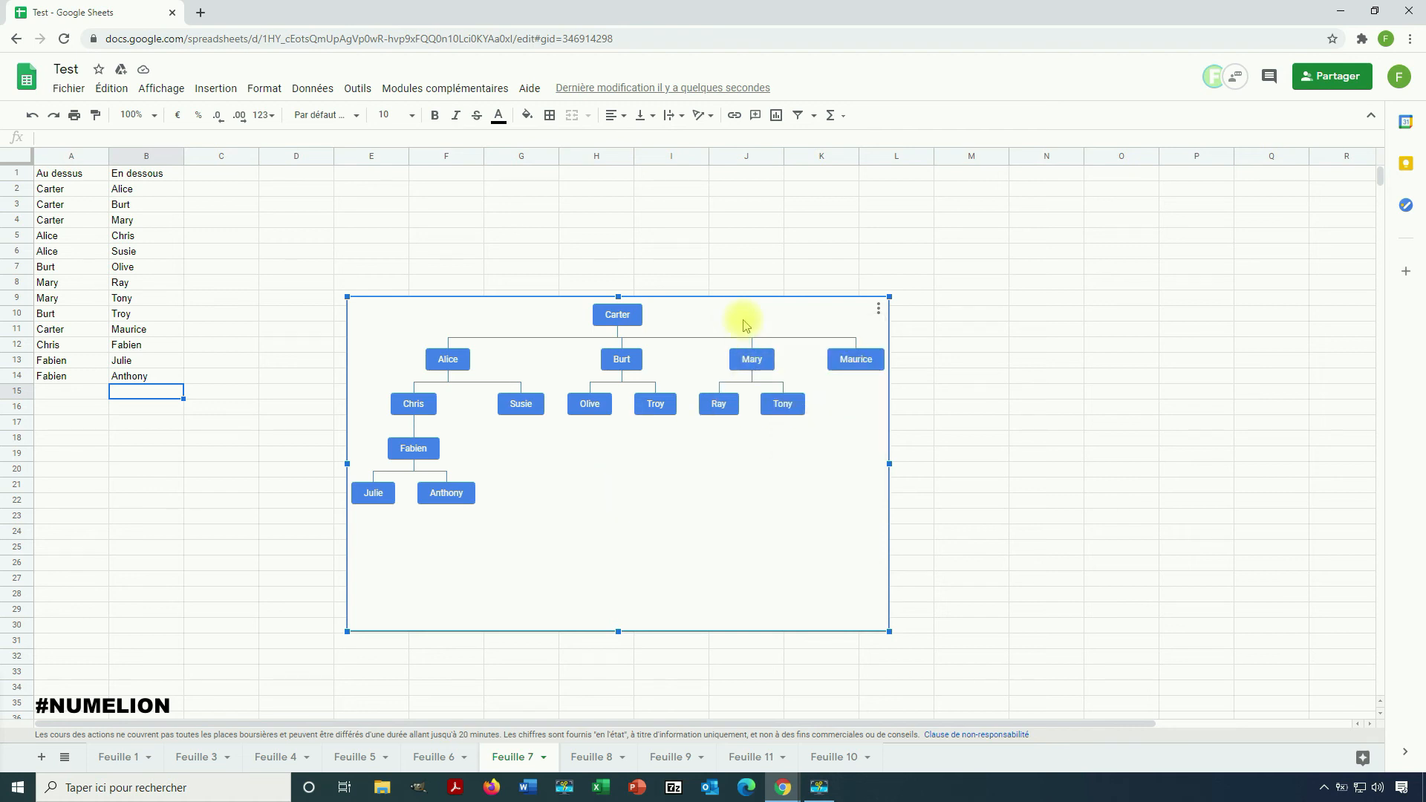
Step: Edit the organizational chart's appearance and set the node colour (Couleur de nœud) to orange
click(878, 307)
click(811, 334)
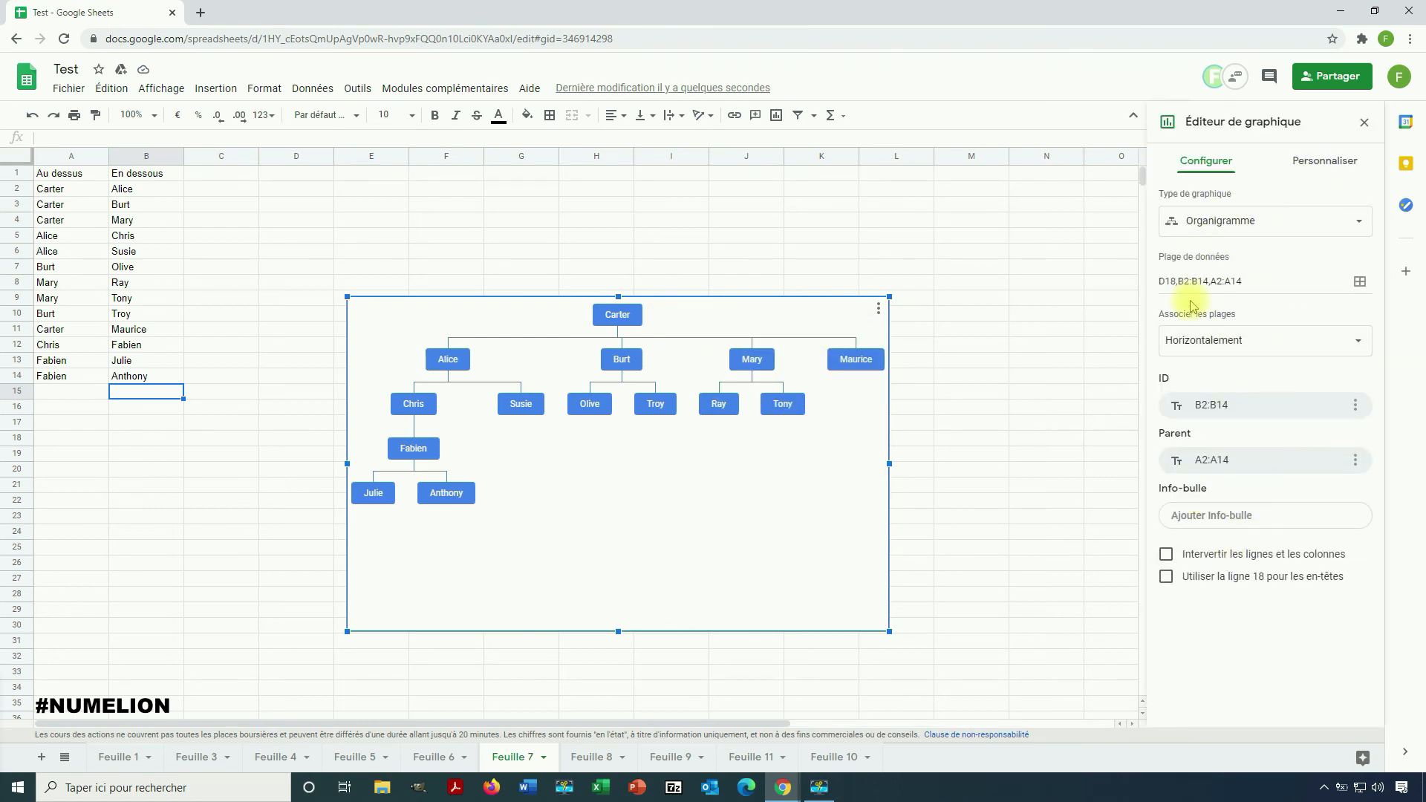
click(1315, 168)
click(1193, 190)
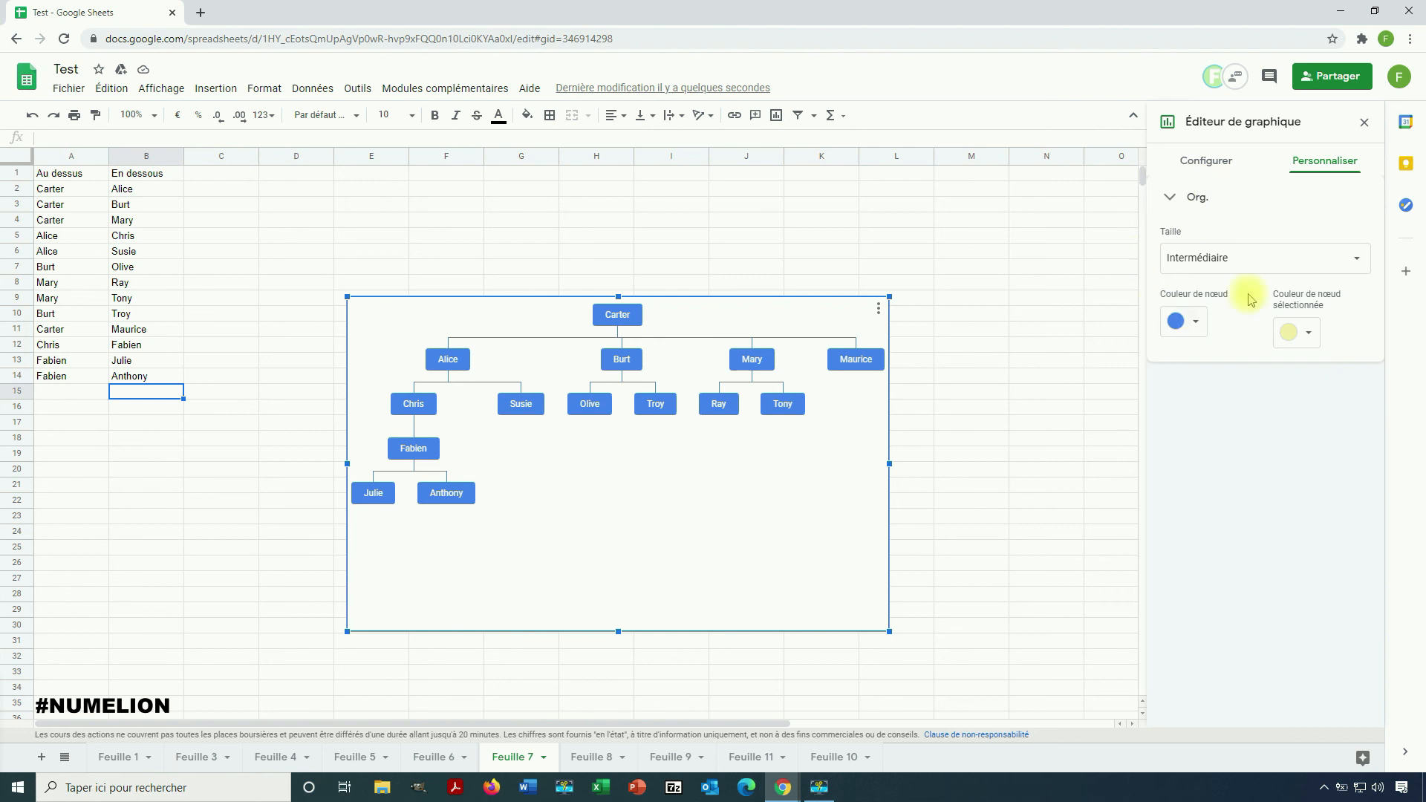
click(1193, 323)
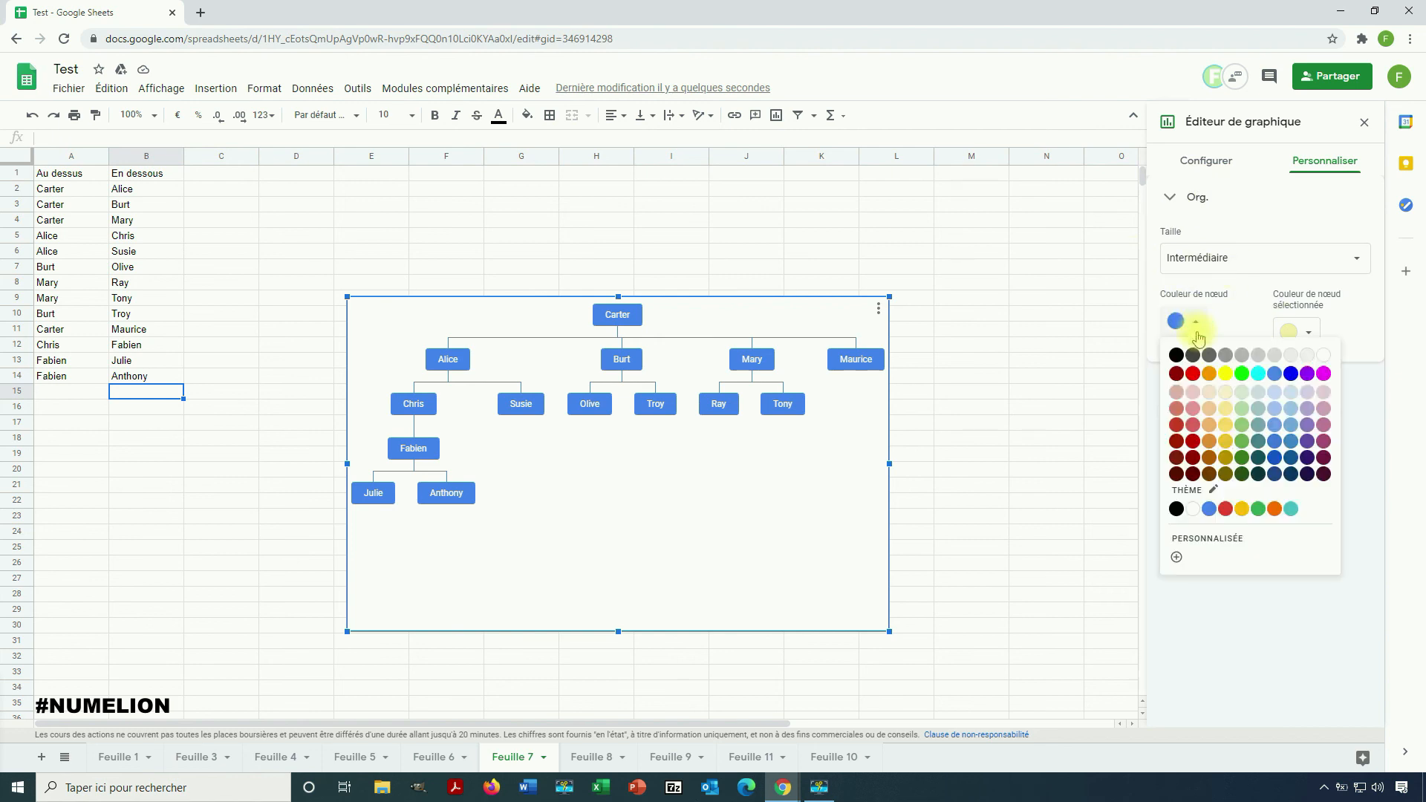
click(1210, 373)
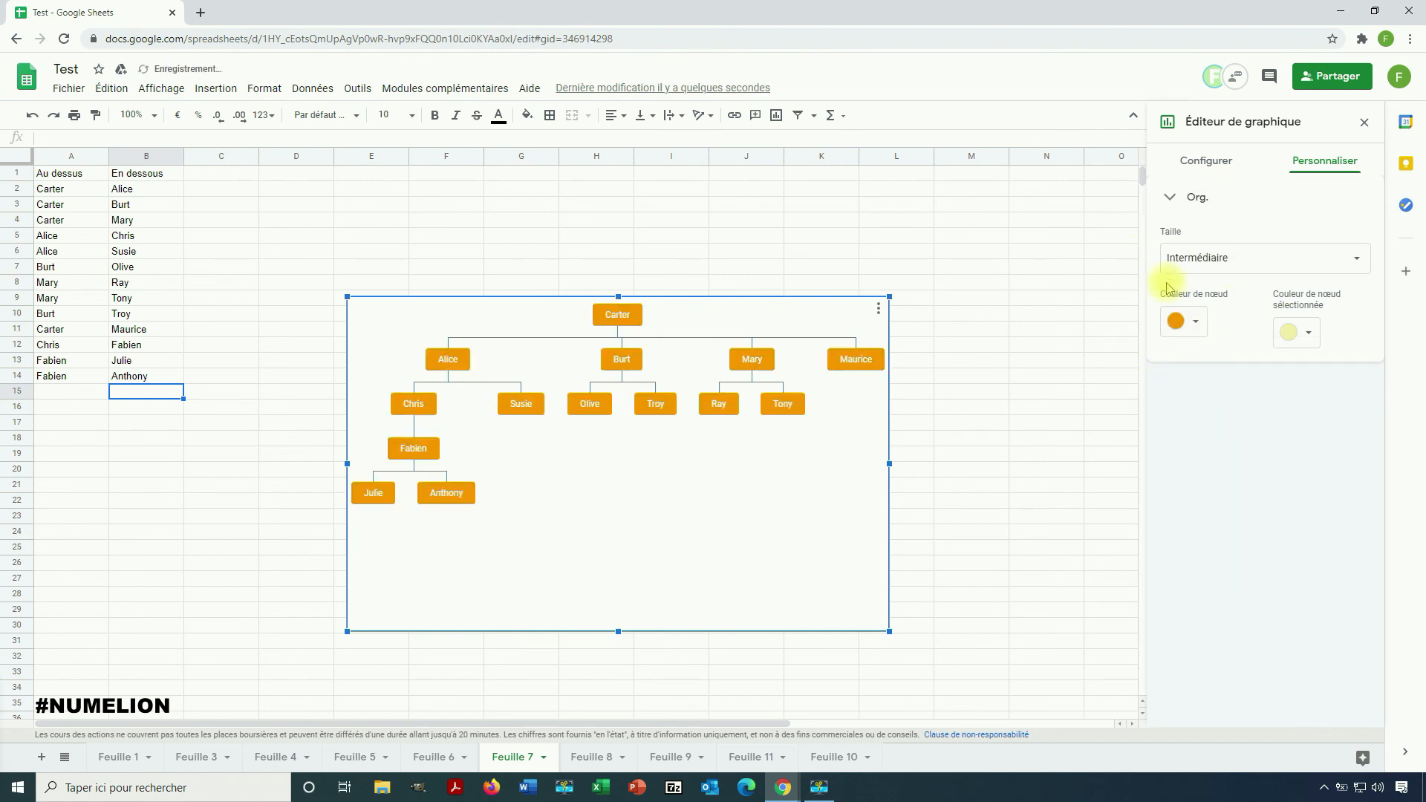
Step: Set the selected-node colour (Couleur de nœud sélectionnée) to cyan and select the person from B8 in the chart to preview it
click(1289, 334)
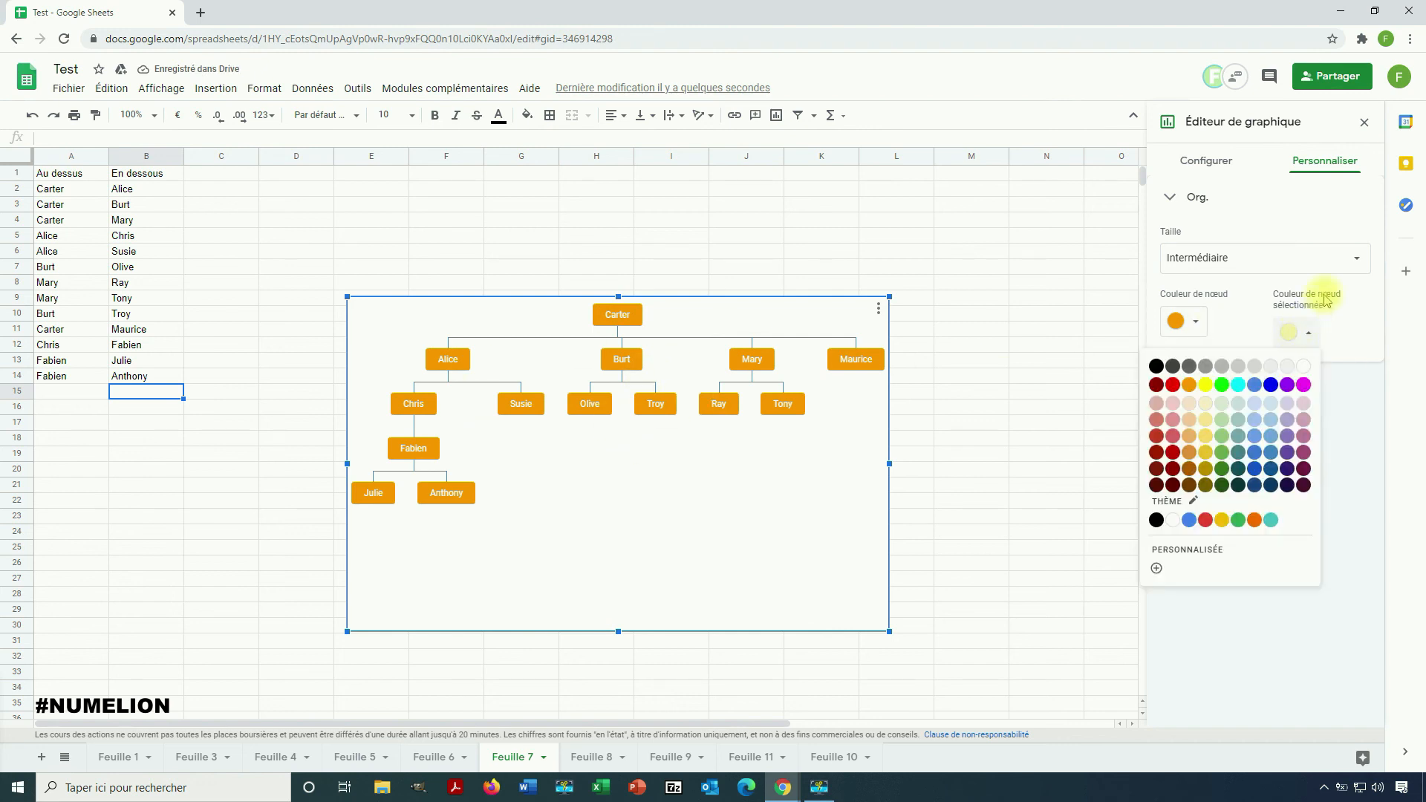
click(1239, 385)
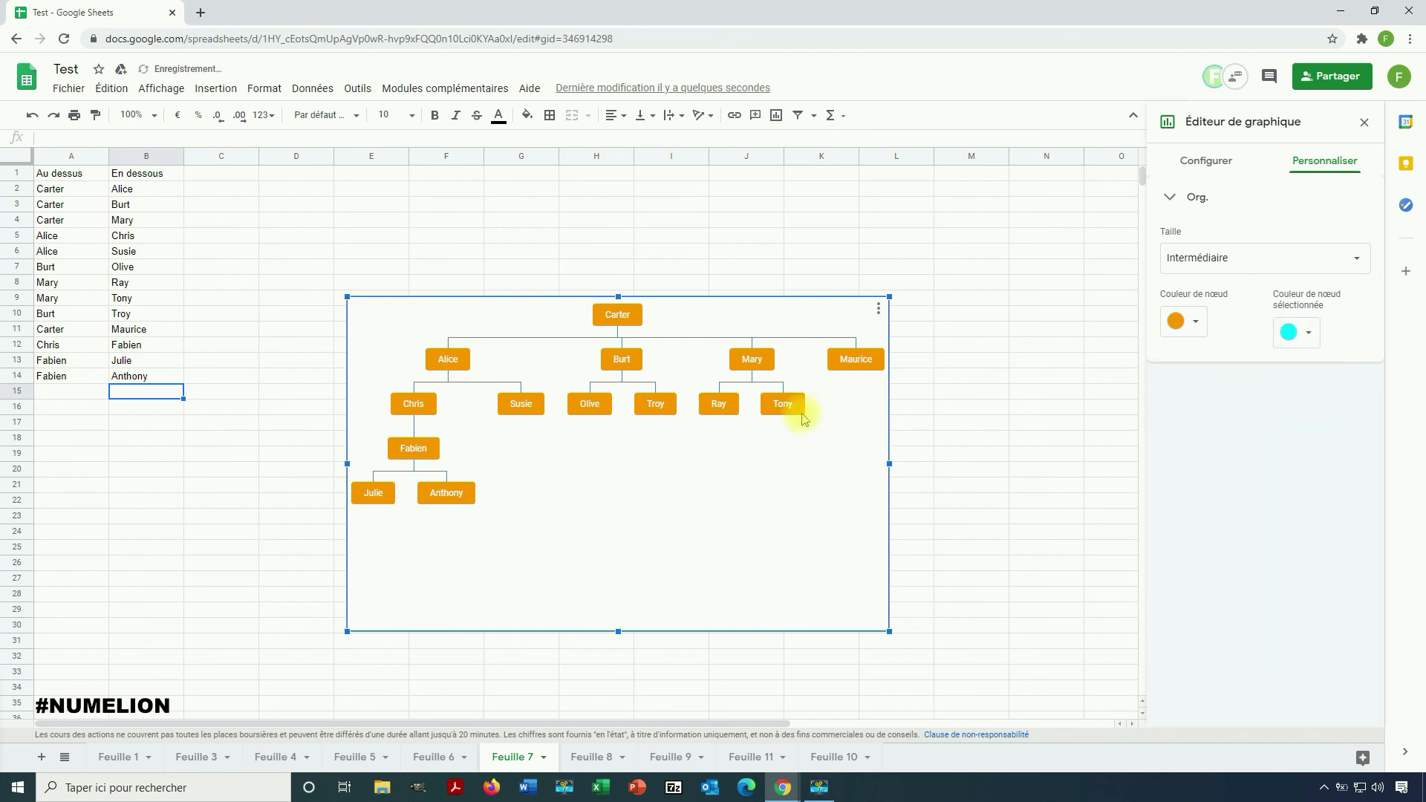
click(719, 405)
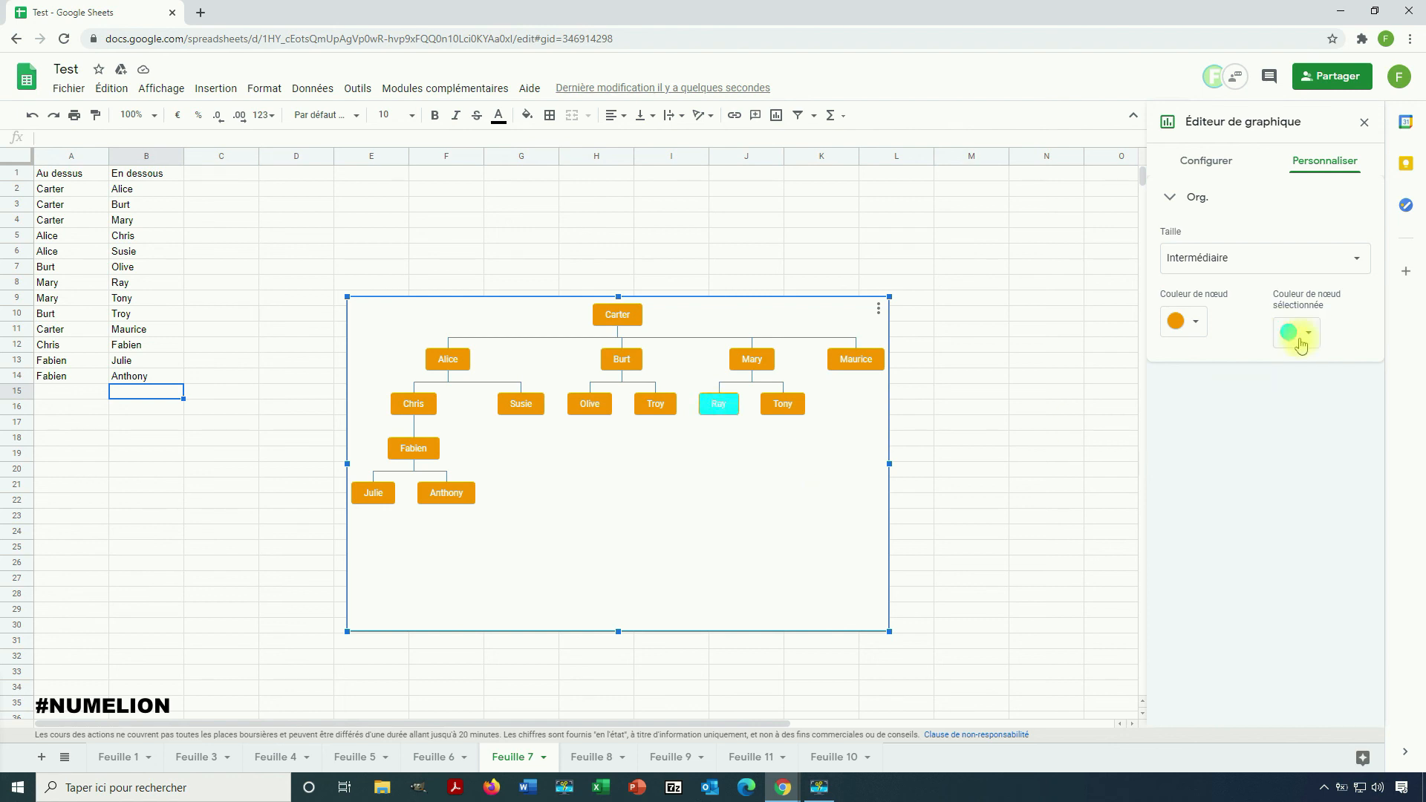
Step: Set the node size (Taille) to Grande, and move and enlarge the chart to span about columns C to N and rows 1 to 35
click(1194, 259)
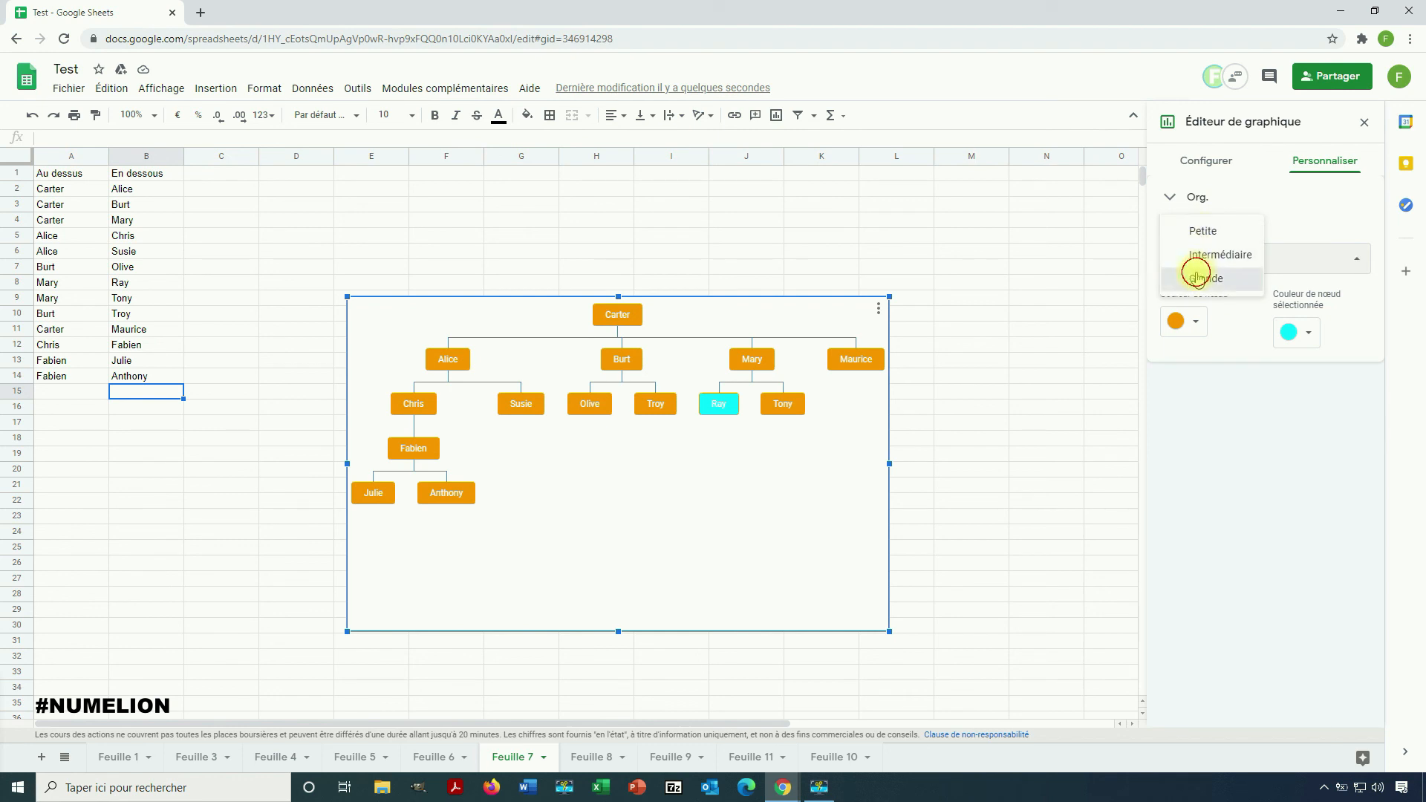
click(1198, 277)
click(548, 320)
drag(494, 308, 355, 179)
drag(767, 509, 1079, 700)
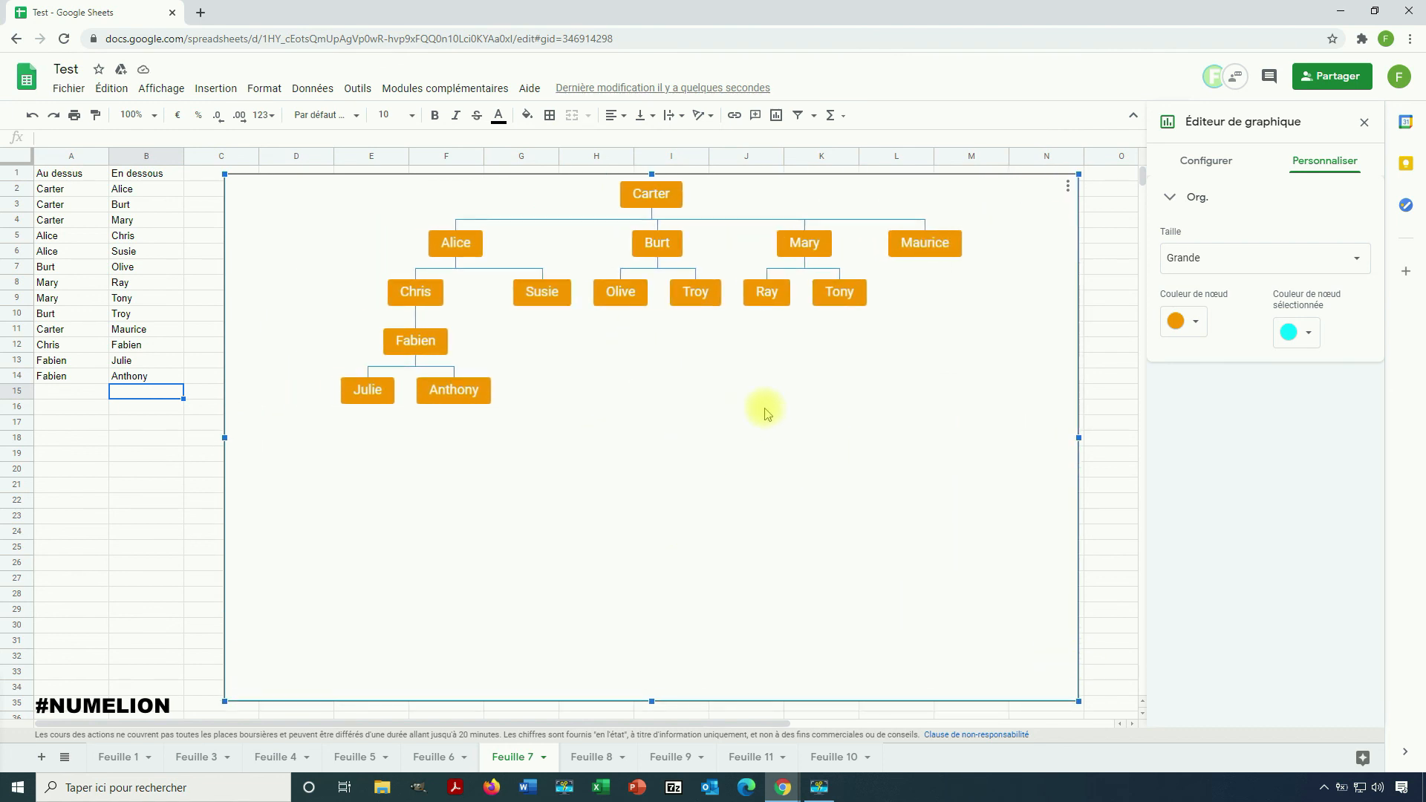
click(607, 564)
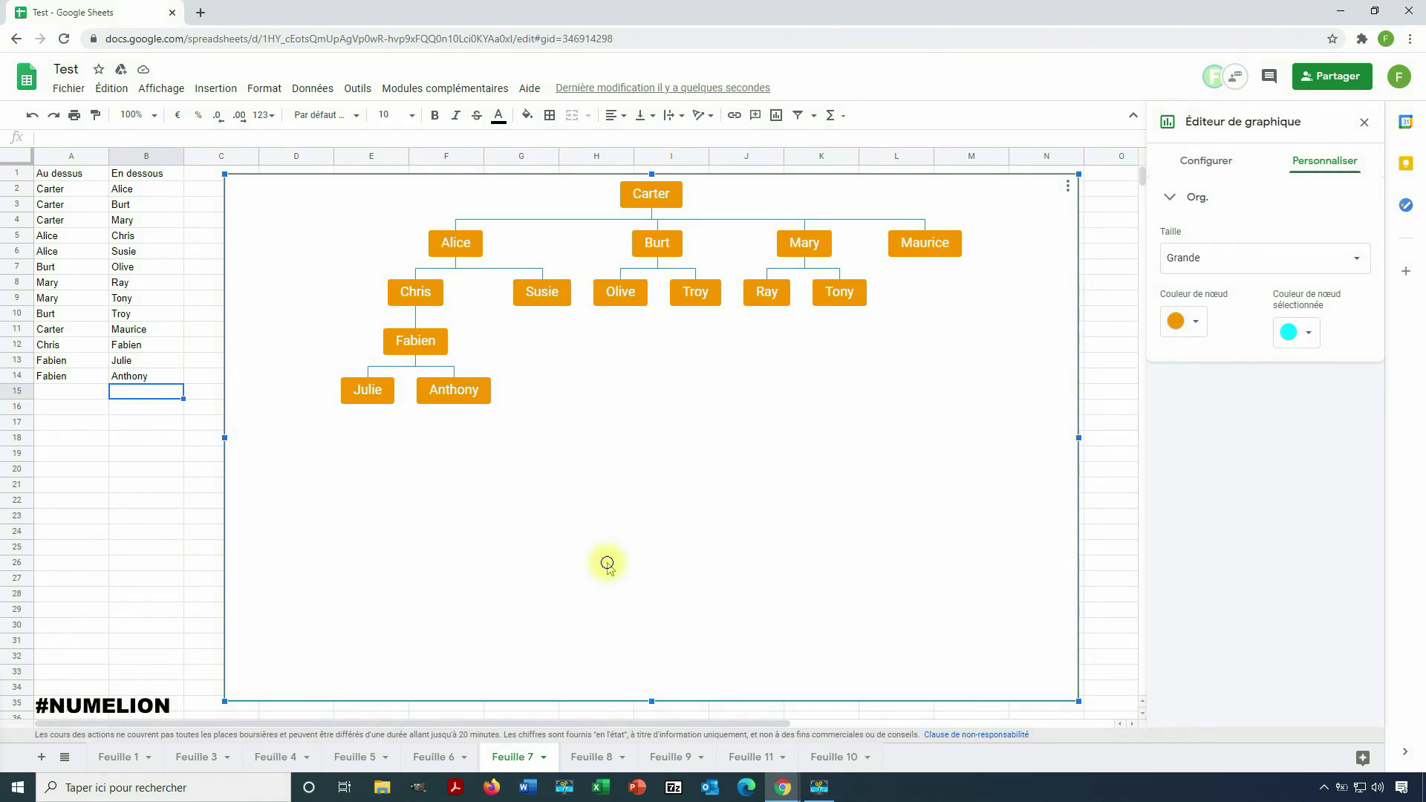